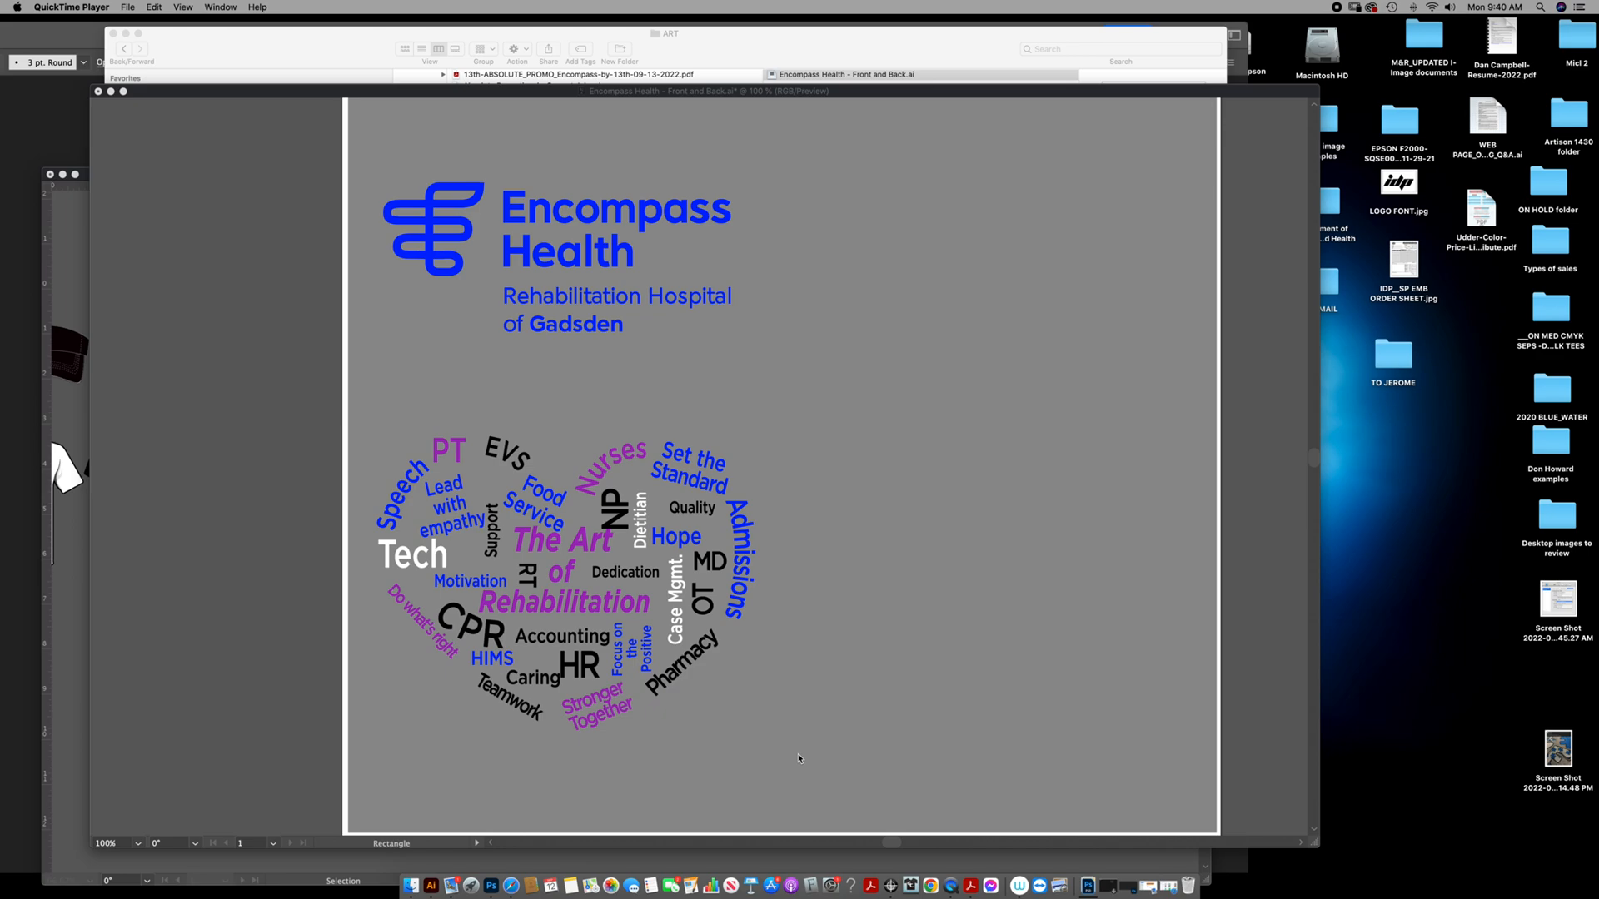
Switch to Illustrator and bring its workspace forward around the Encompass Health front and back artwork.
left_click(786, 420)
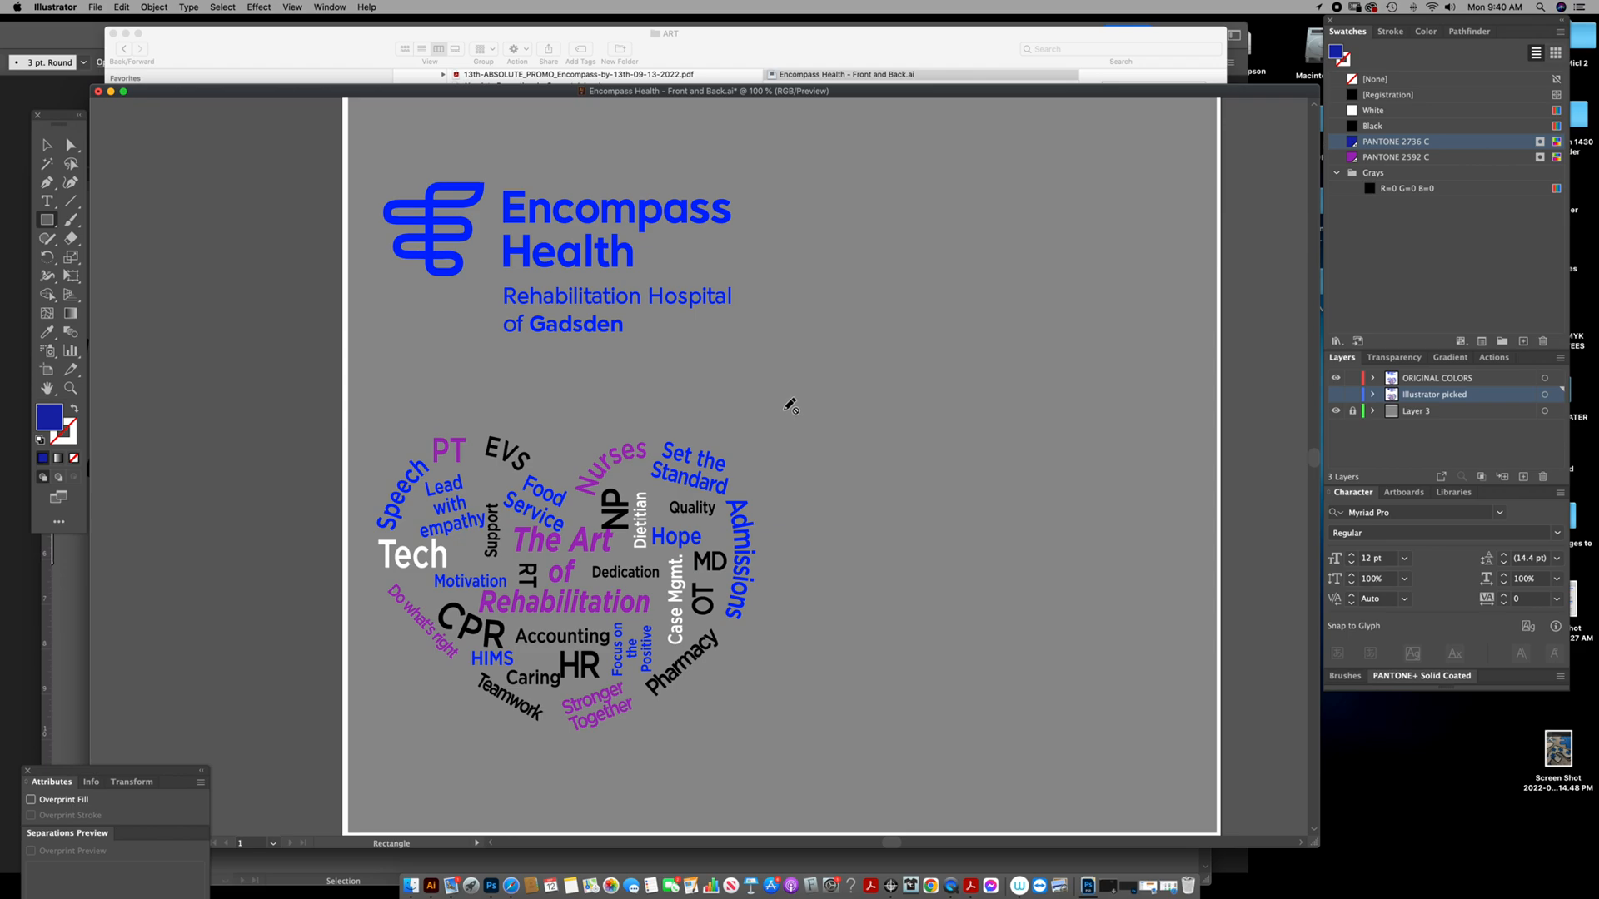
left_click(47, 145)
left_click(85, 41)
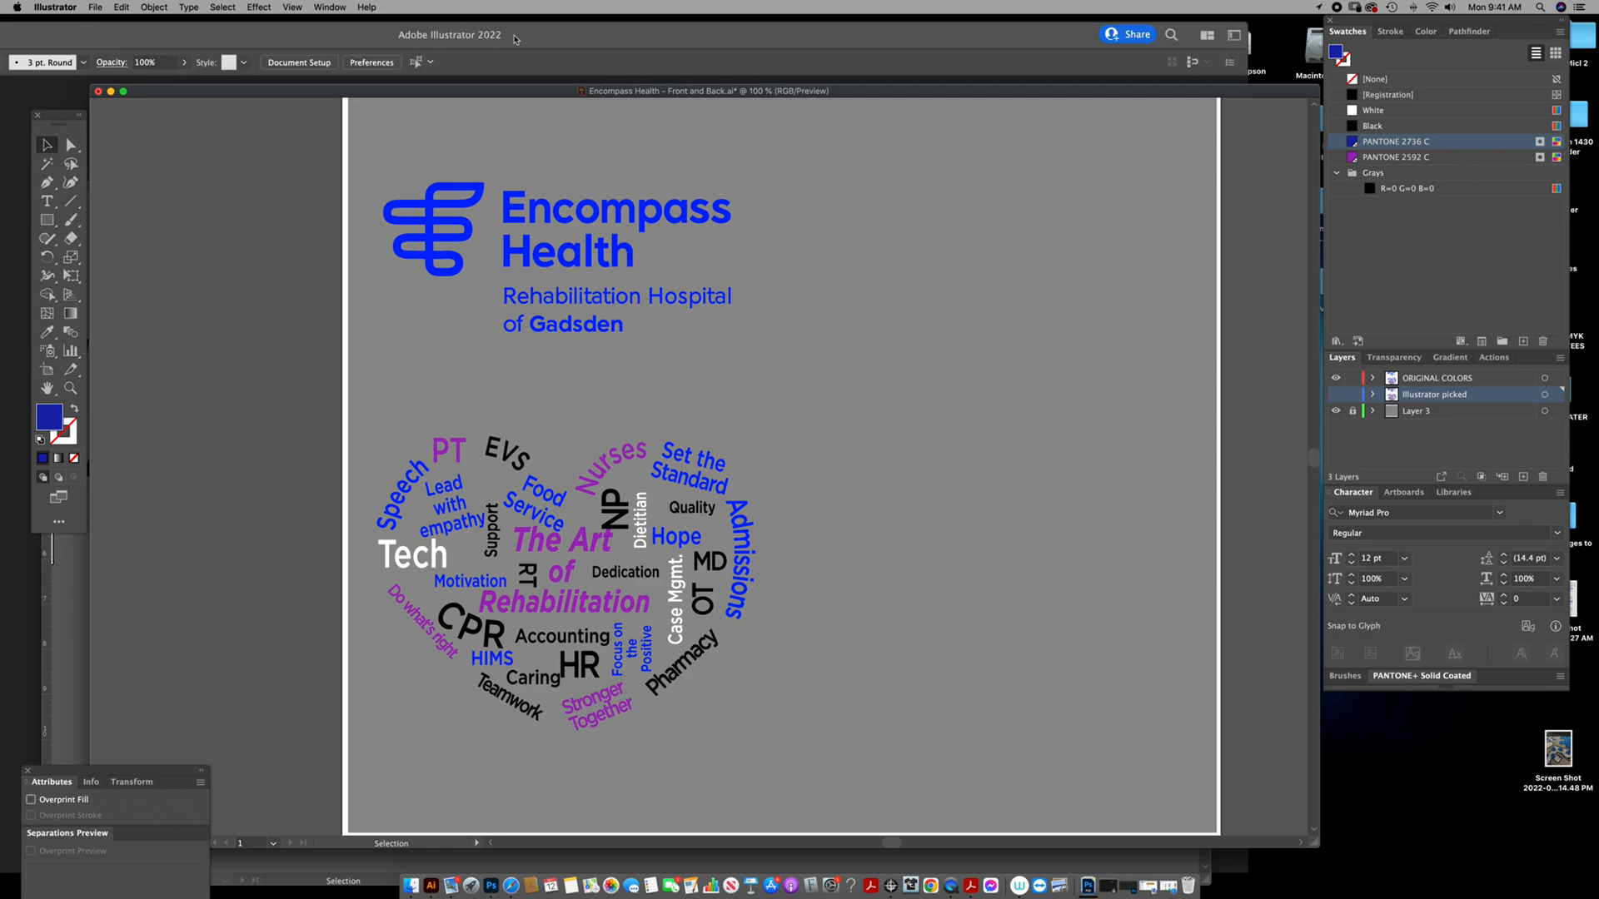
left_click_drag(673, 94, 674, 93)
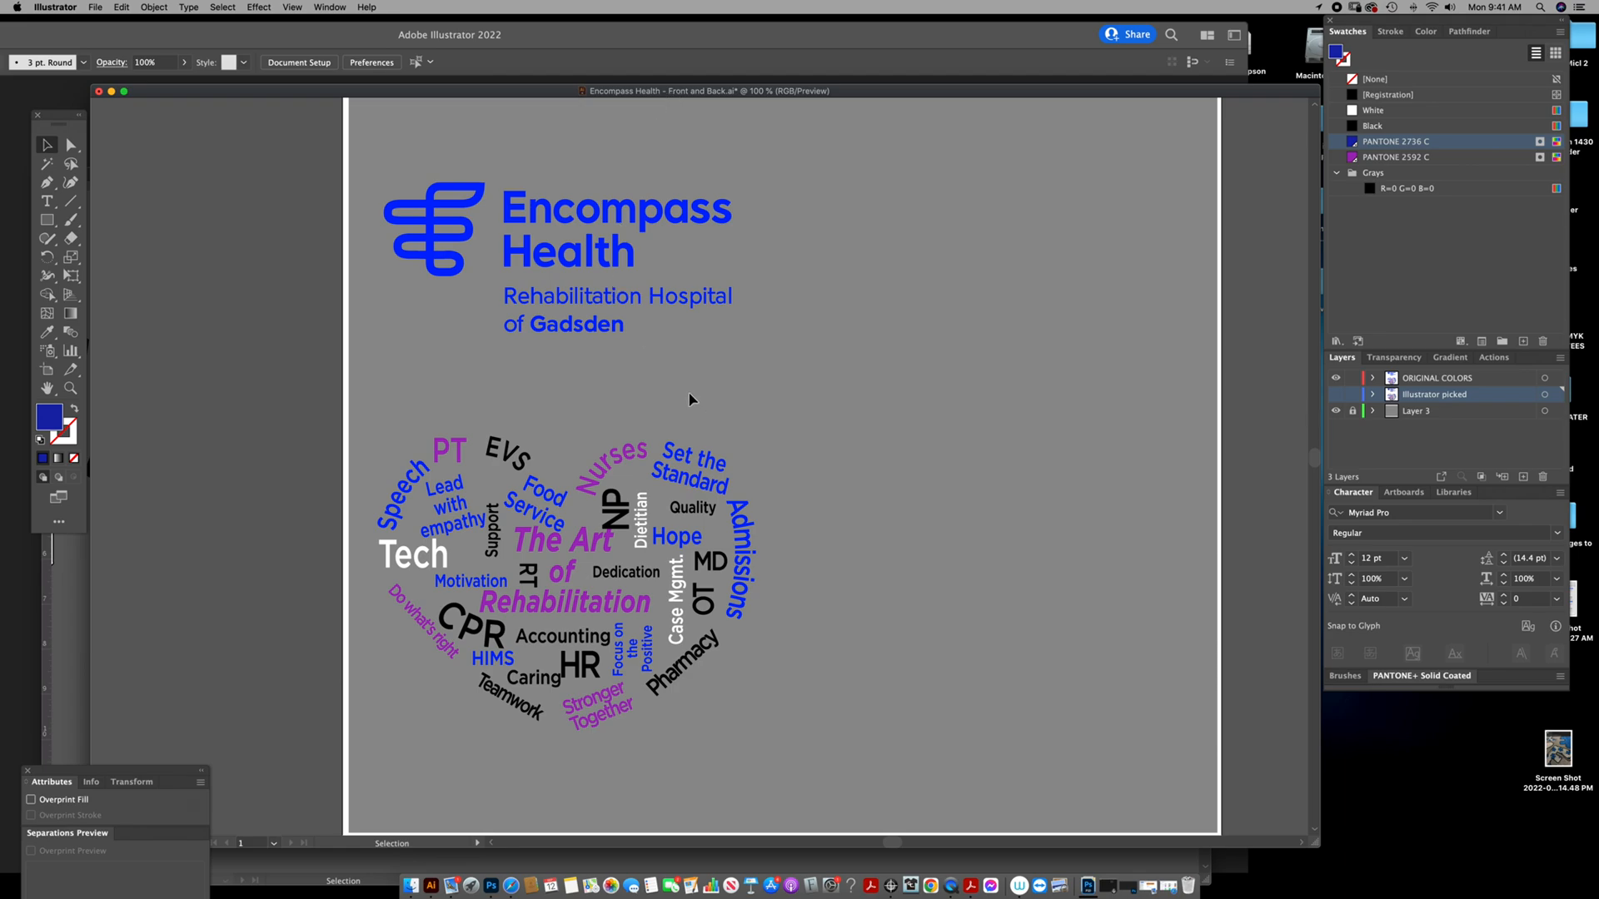
Draw a rectangle about 1.11 x 0.47 in below the logo on the ORIGINAL COLORS layer and fill it with the logo's sampled blue.
key("m")
left_click(1396, 382)
left_click_drag(668, 336, 744, 366)
key("i")
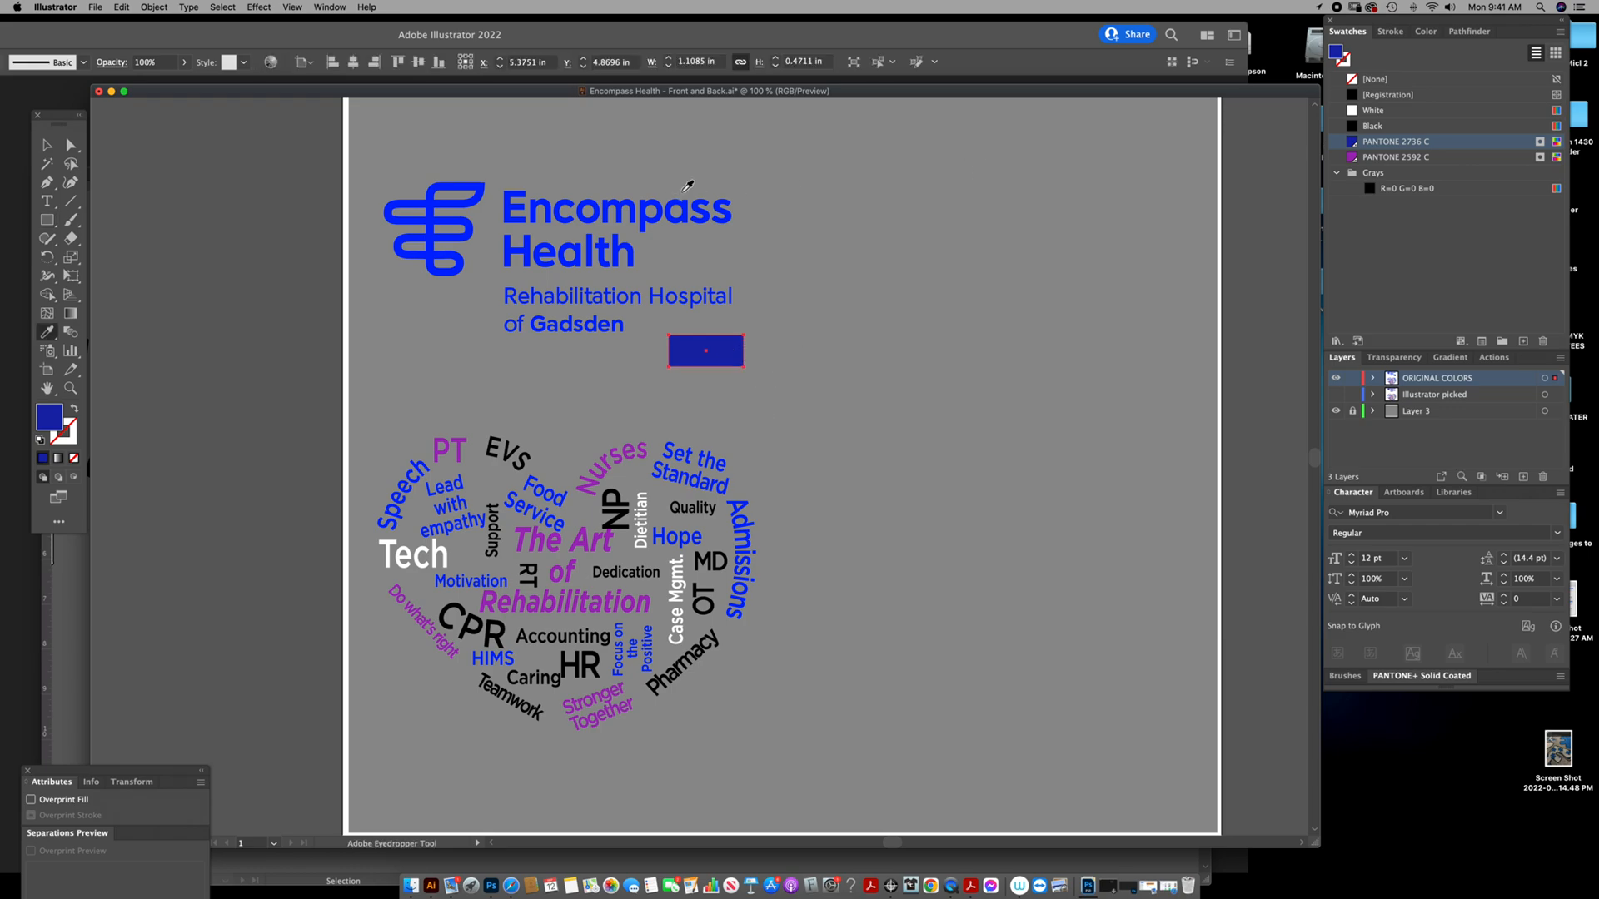
left_click(688, 202)
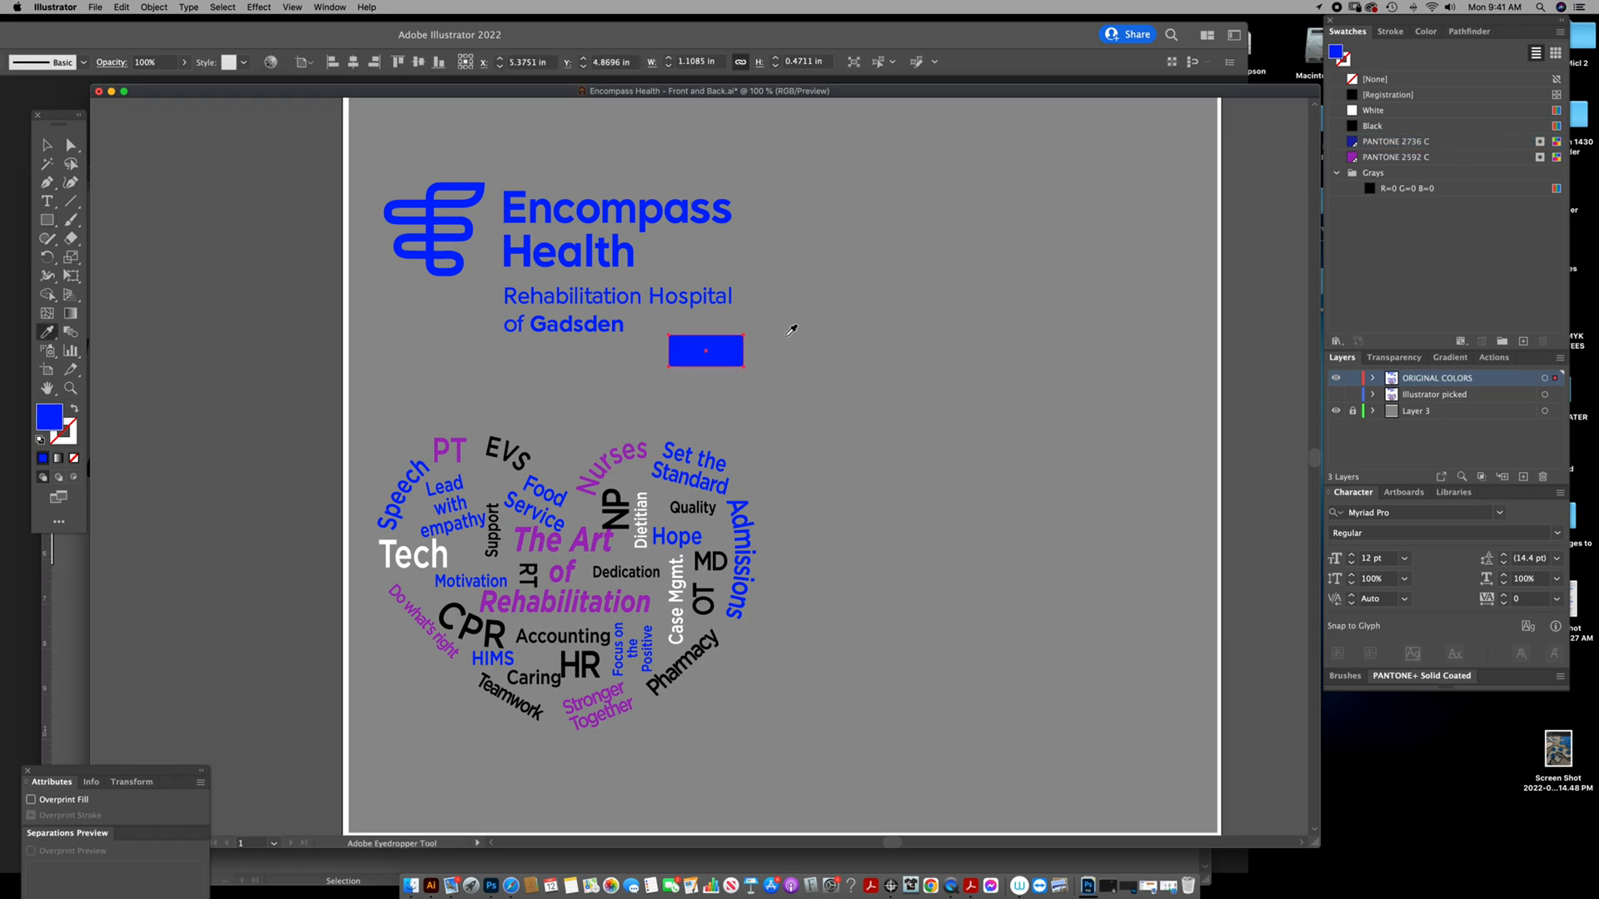
left_click_drag(733, 356, 764, 358)
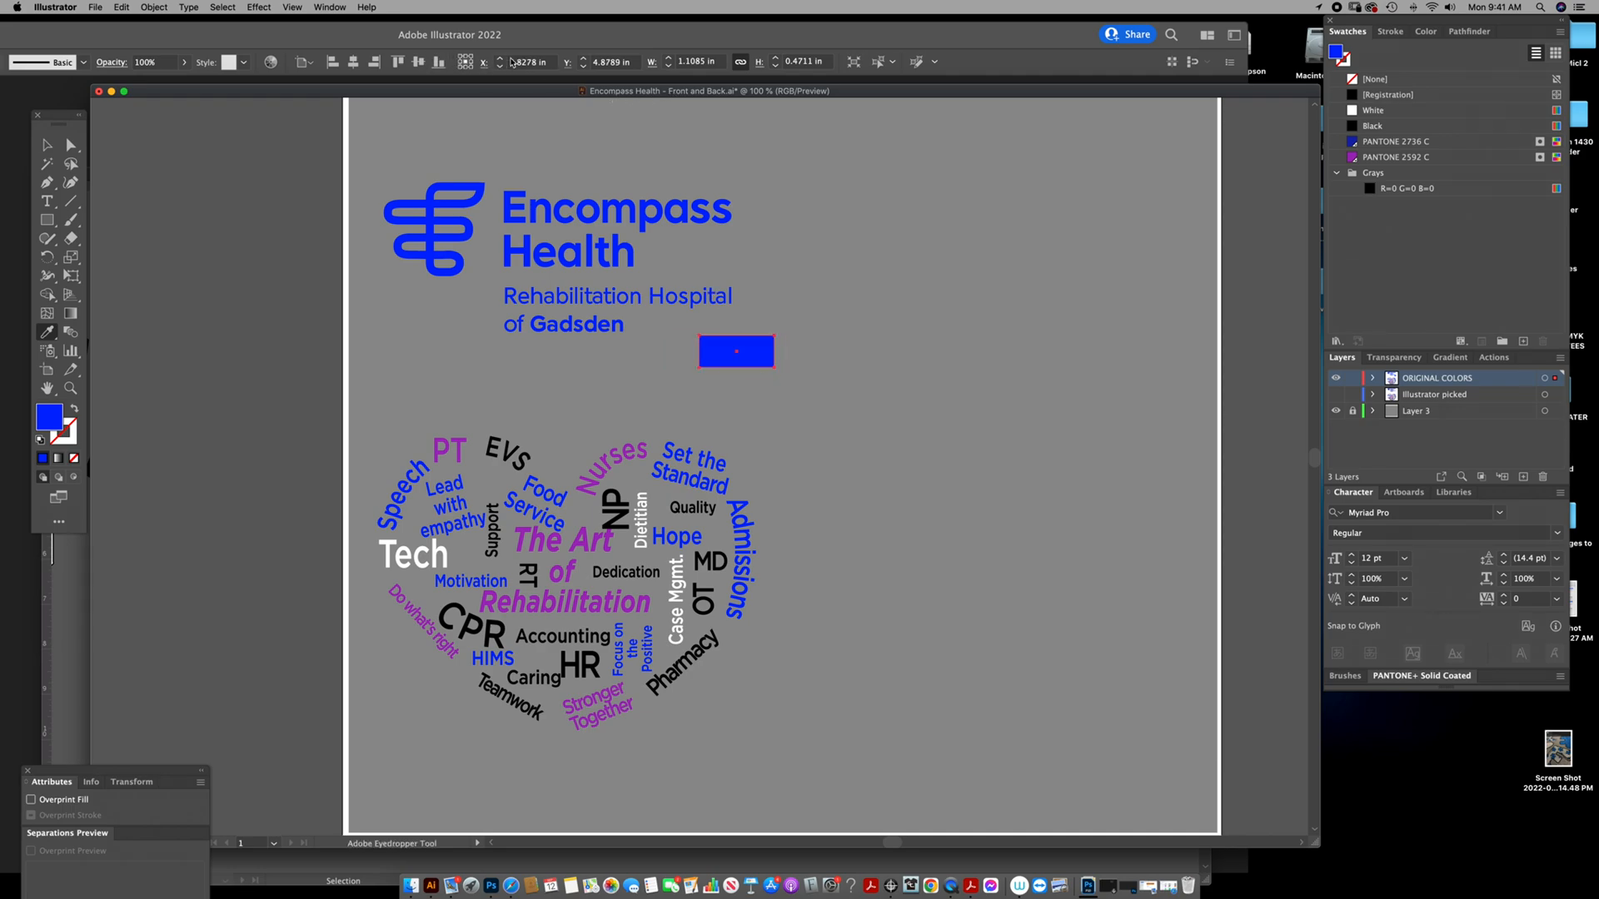
Recolor the blue rectangle by limiting its artwork colors to the PANTONE+ Solid Coated color book.
double_click(614, 25)
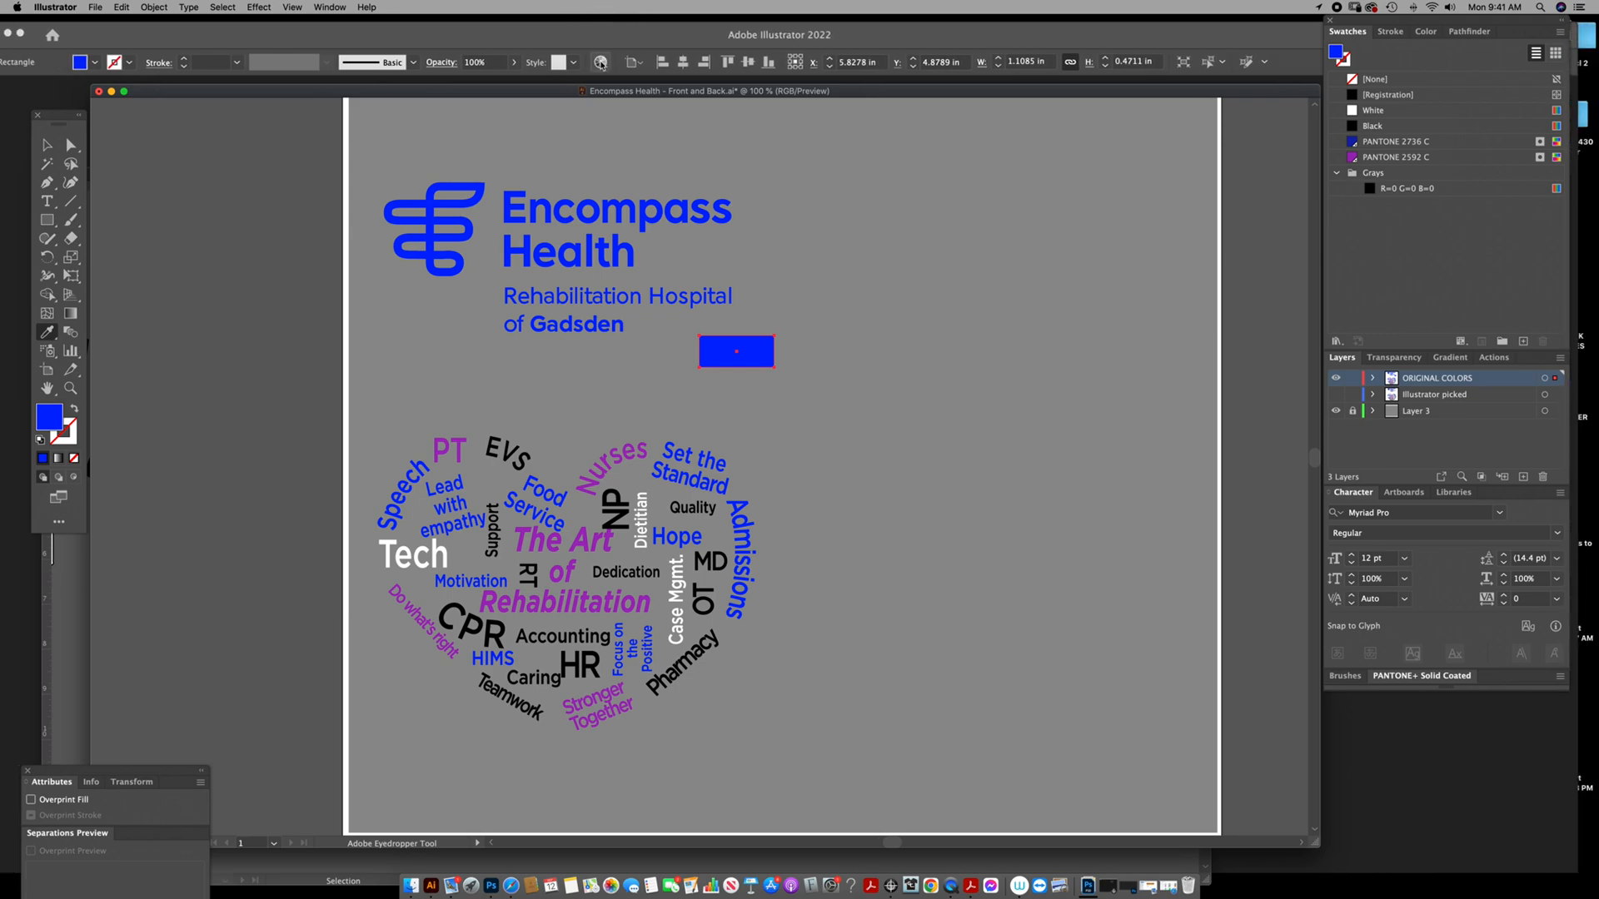
left_click(599, 63)
left_click_drag(723, 84, 674, 60)
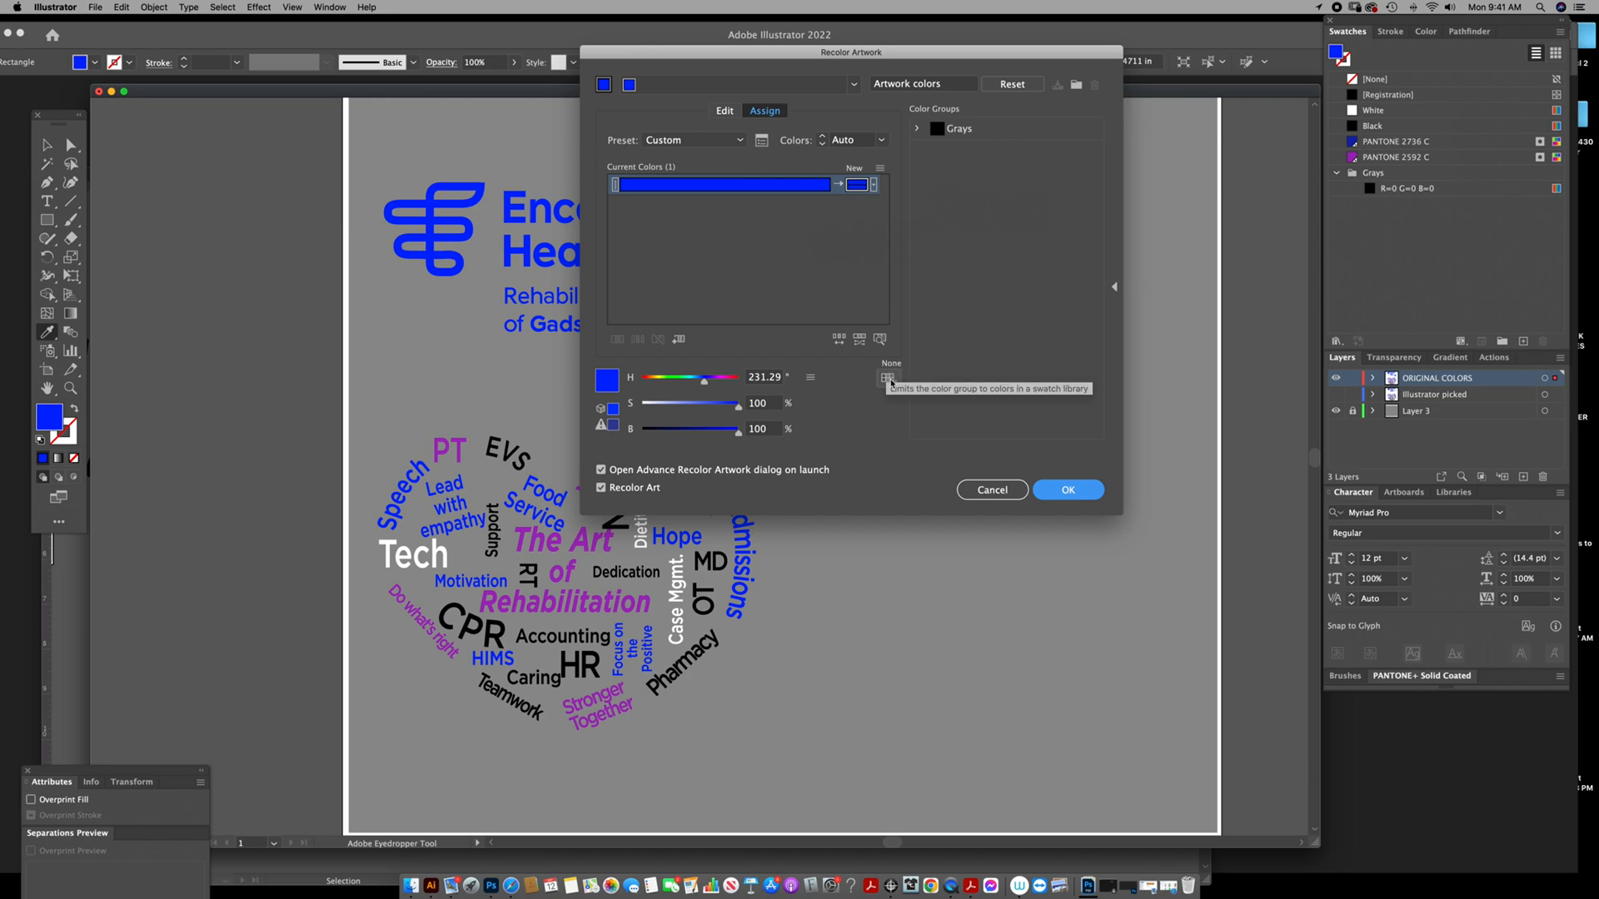
left_click(888, 380)
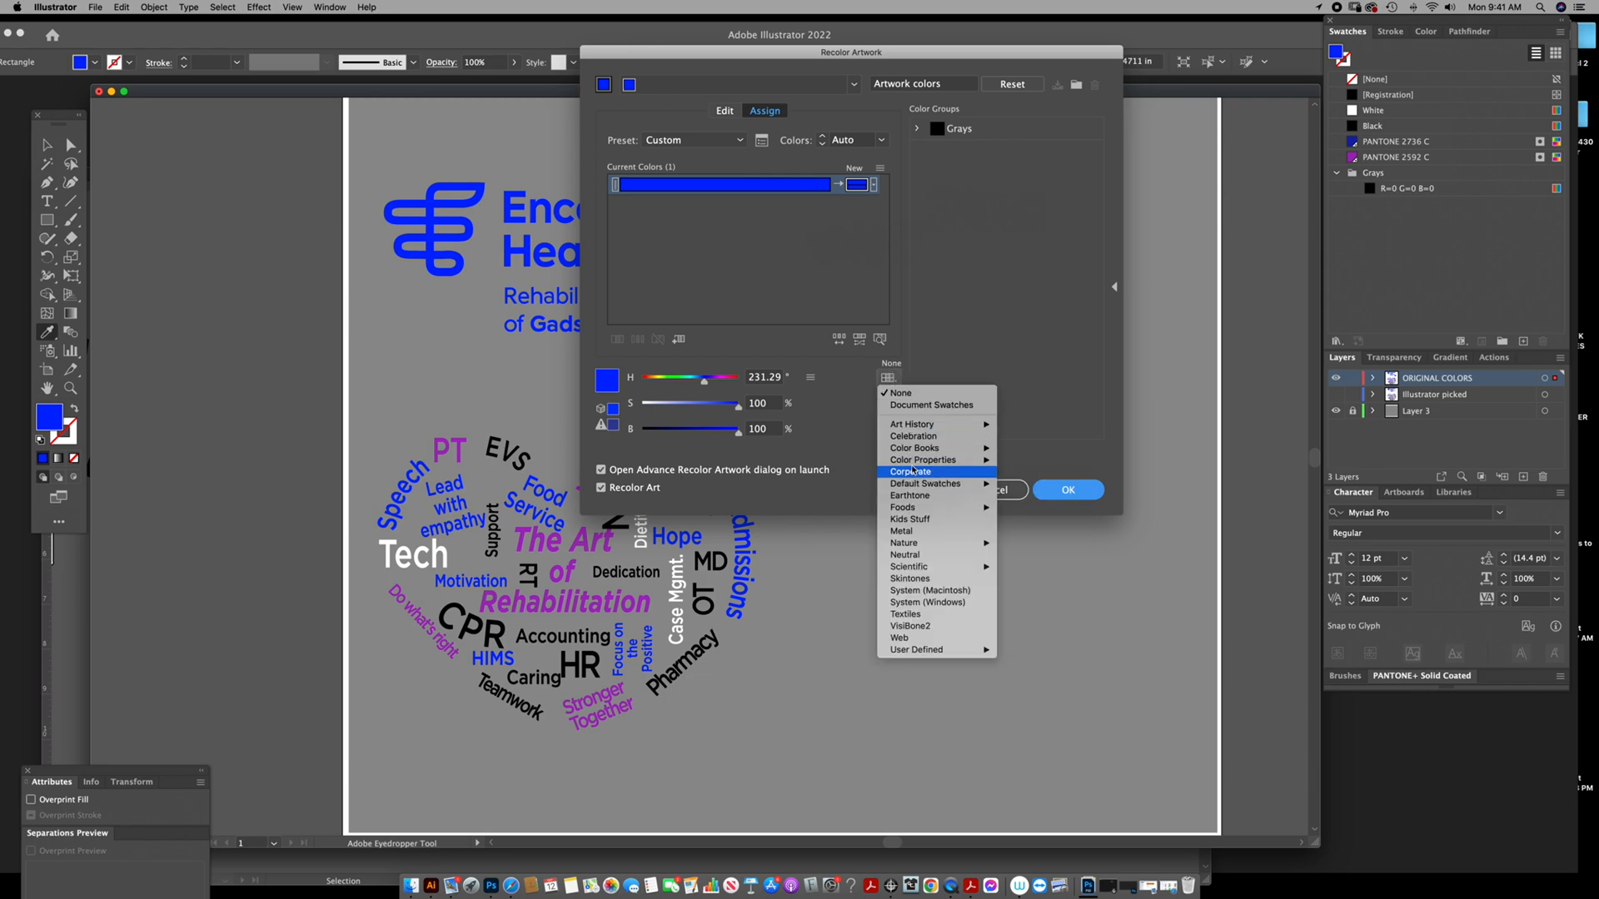
mouse_move(917, 451)
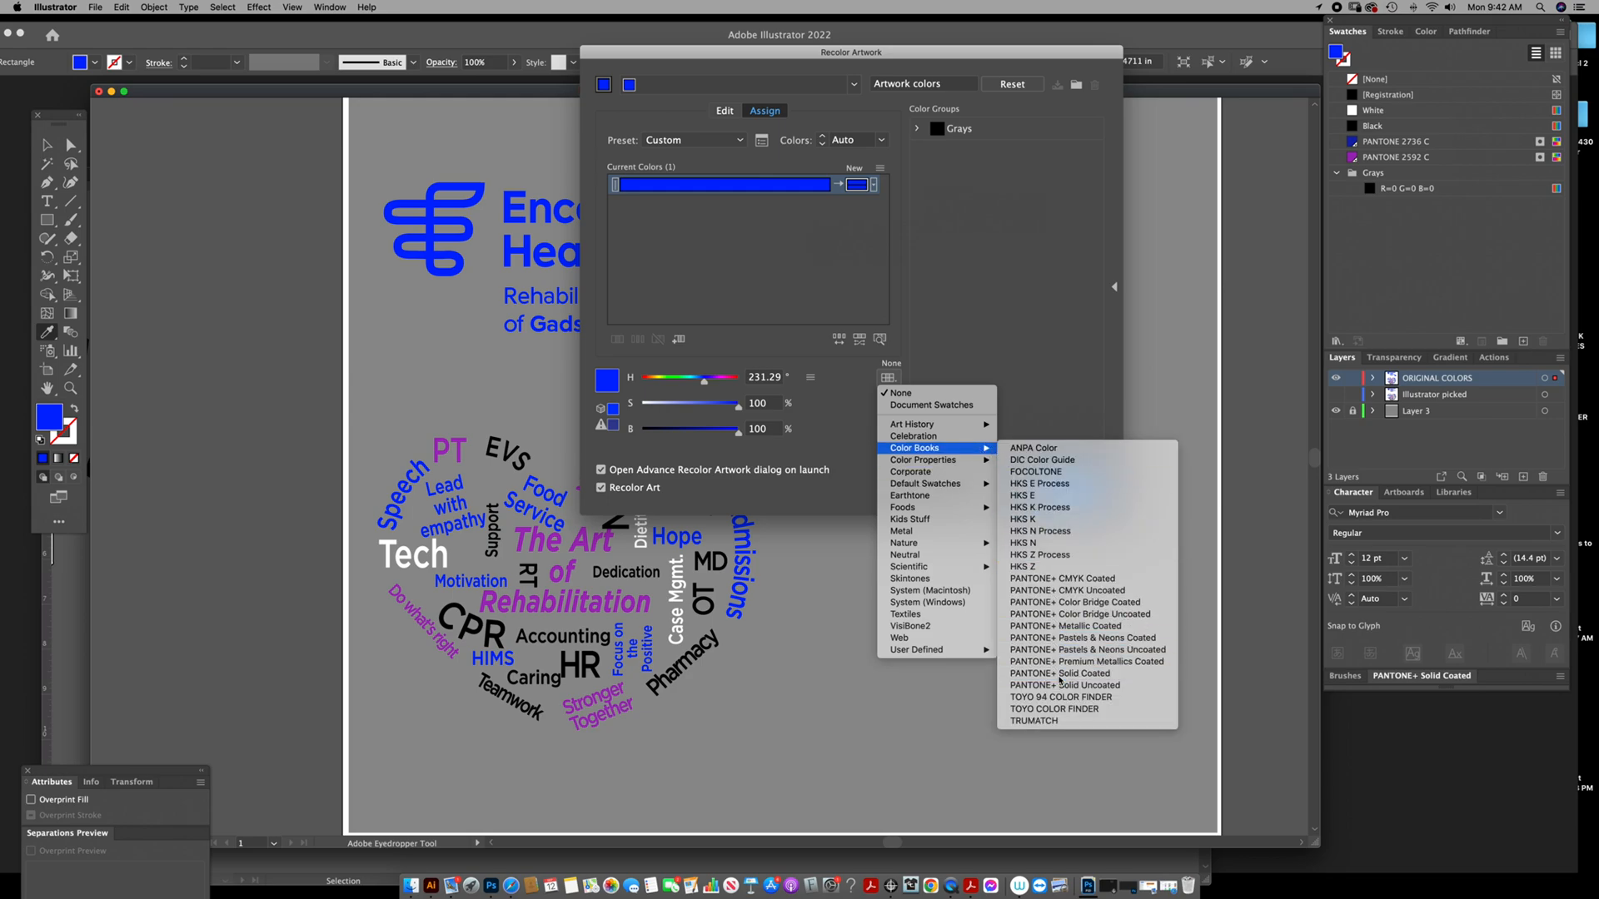
left_click(1060, 677)
left_click(1064, 492)
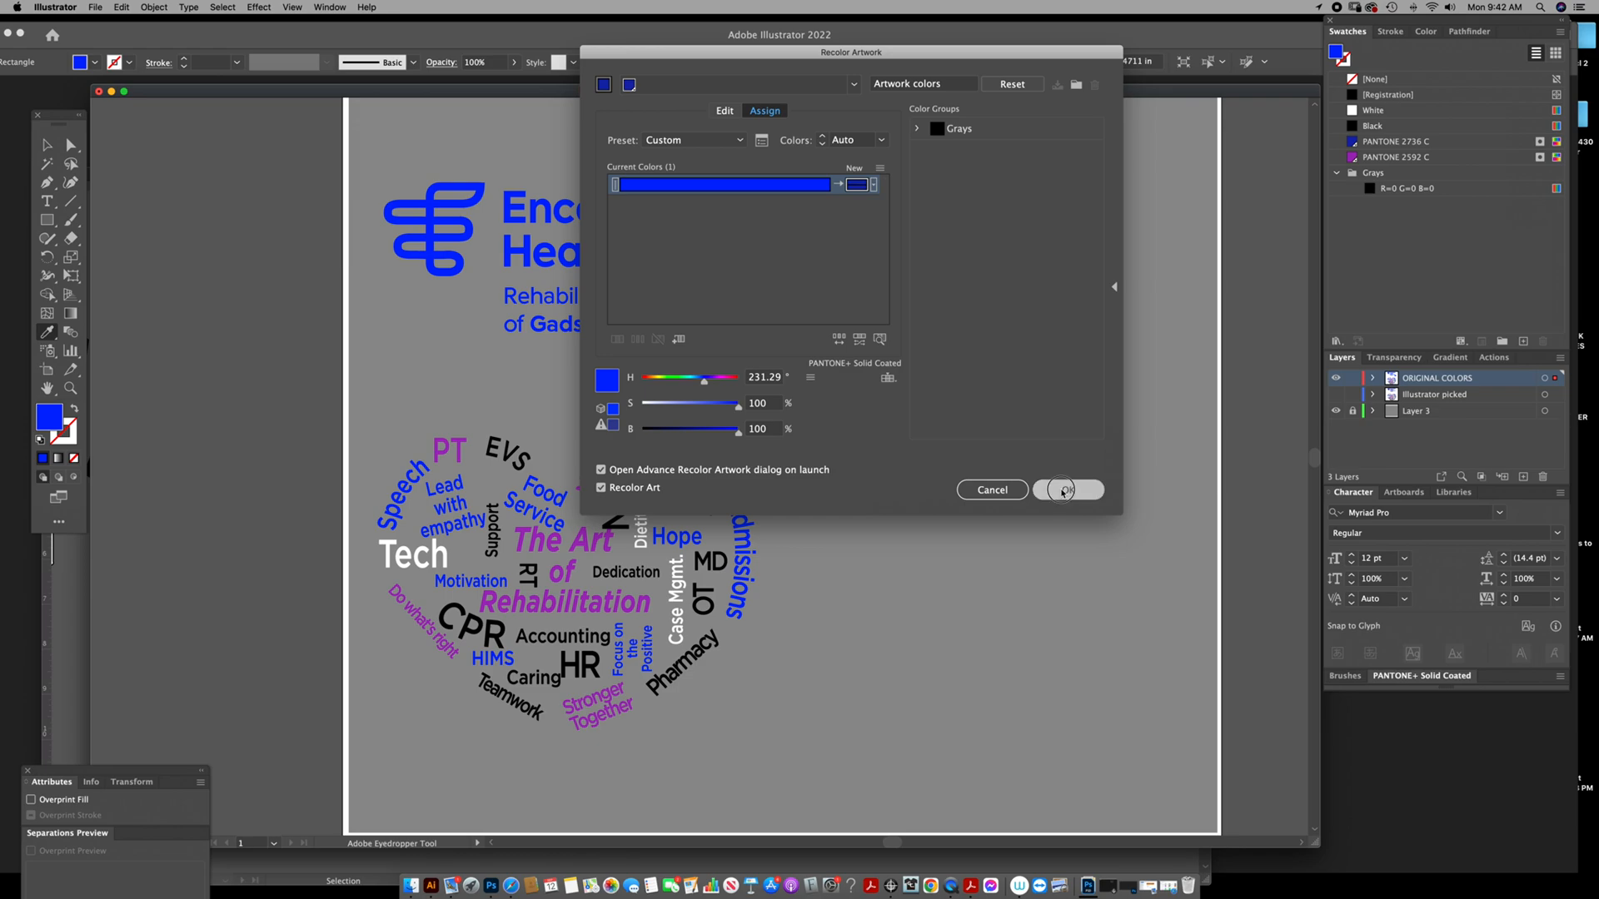
Delete the test rectangle and show the "Illustrator picked" layer.
left_click_drag(1405, 28, 1315, 112)
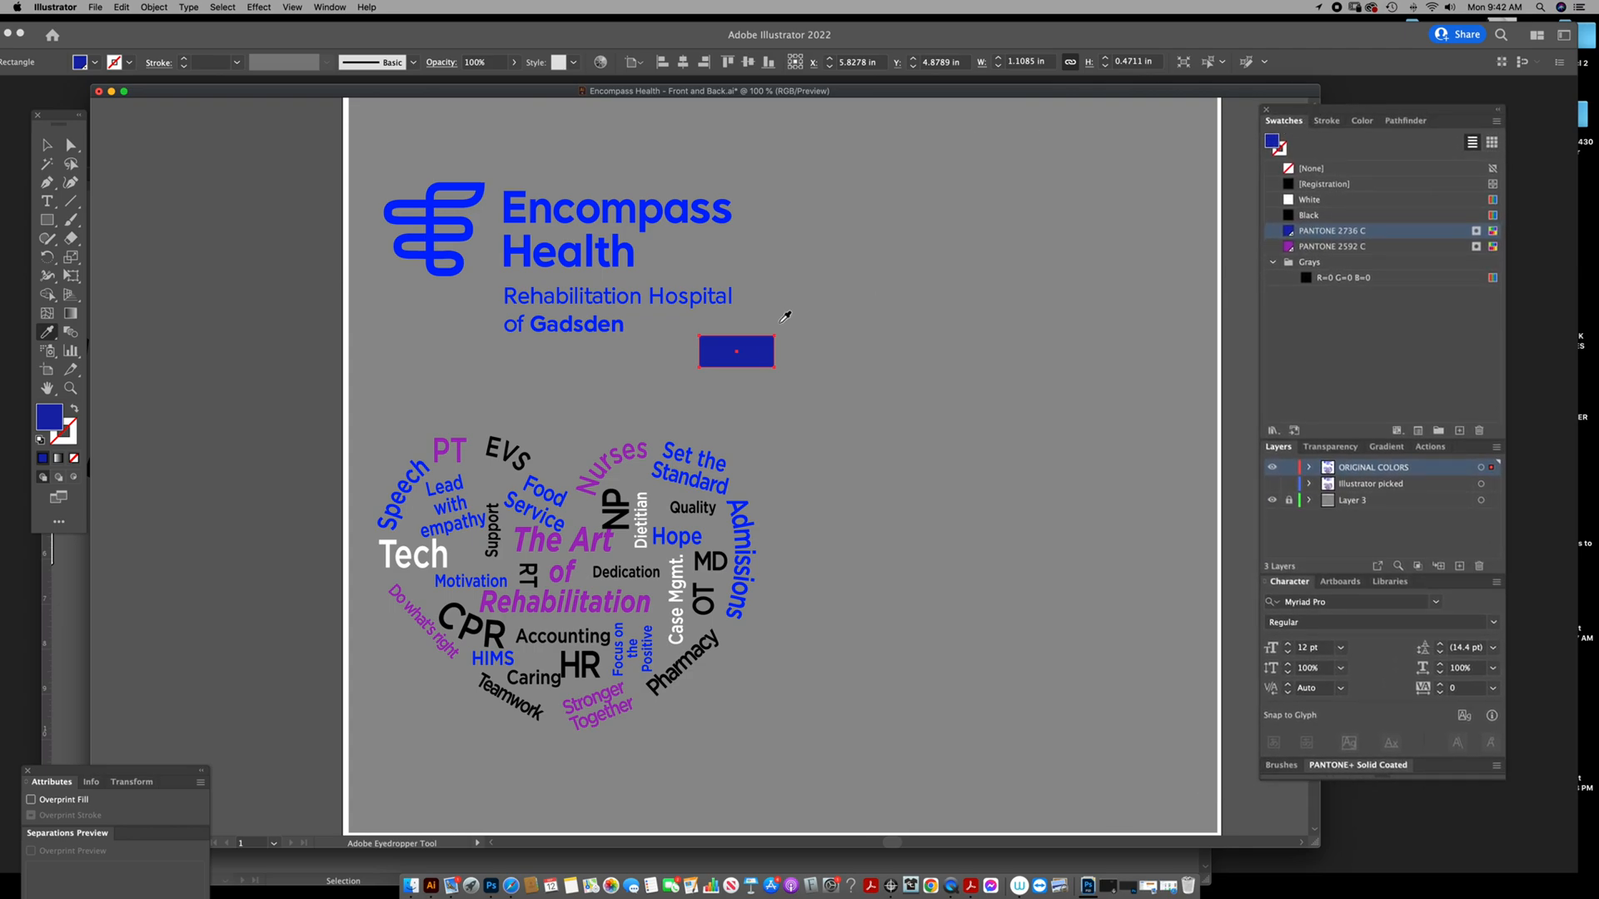
key("Delete")
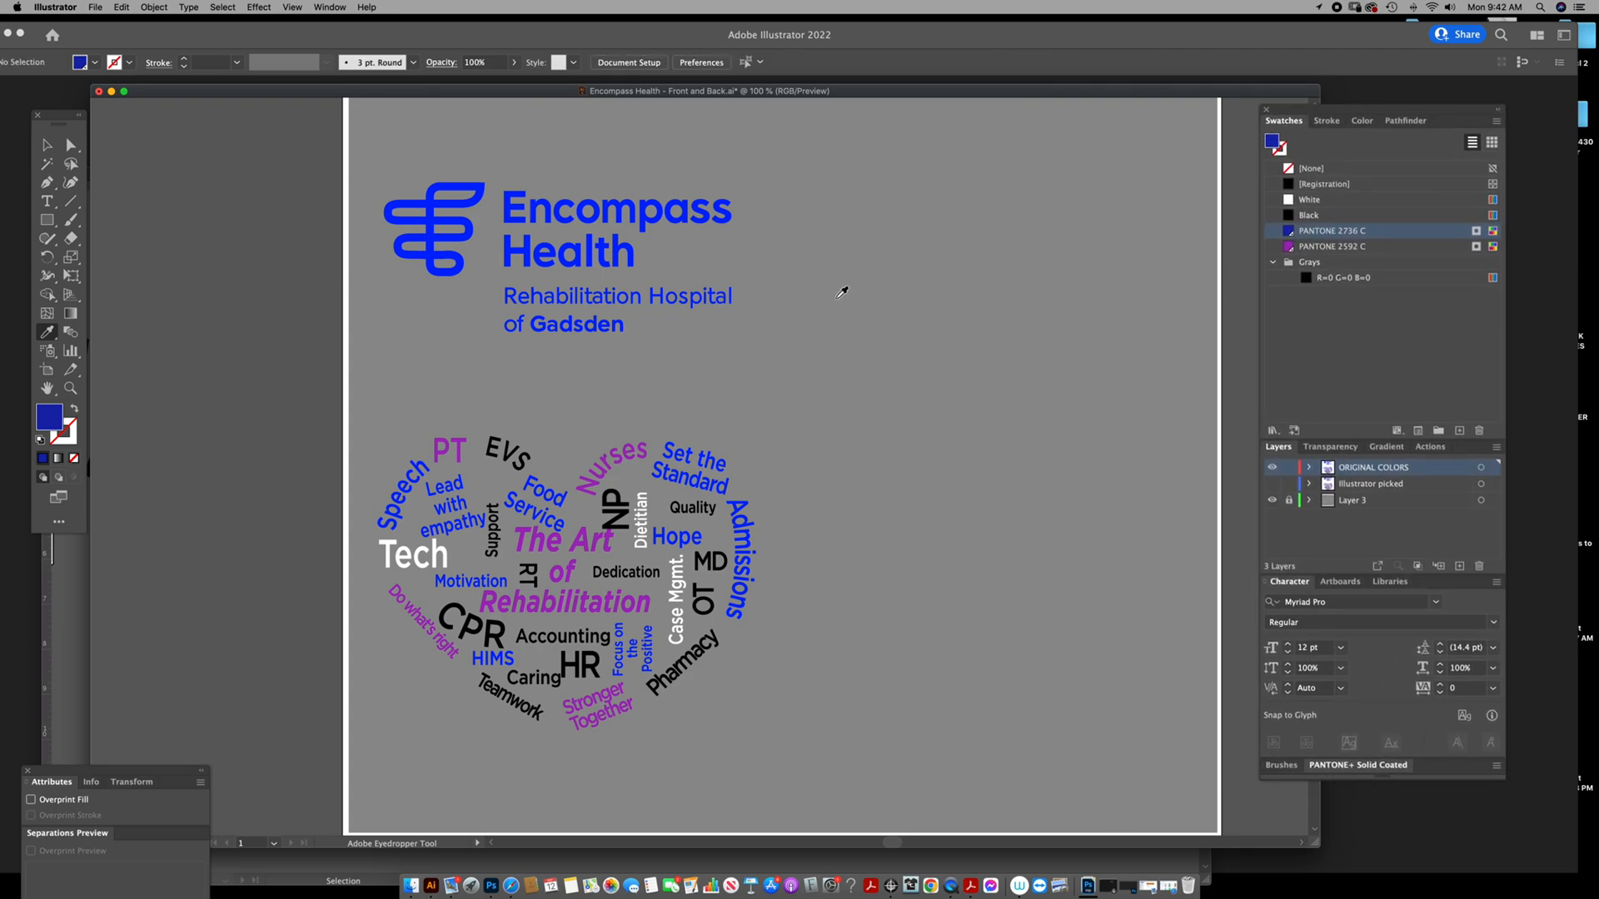
left_click(1271, 484)
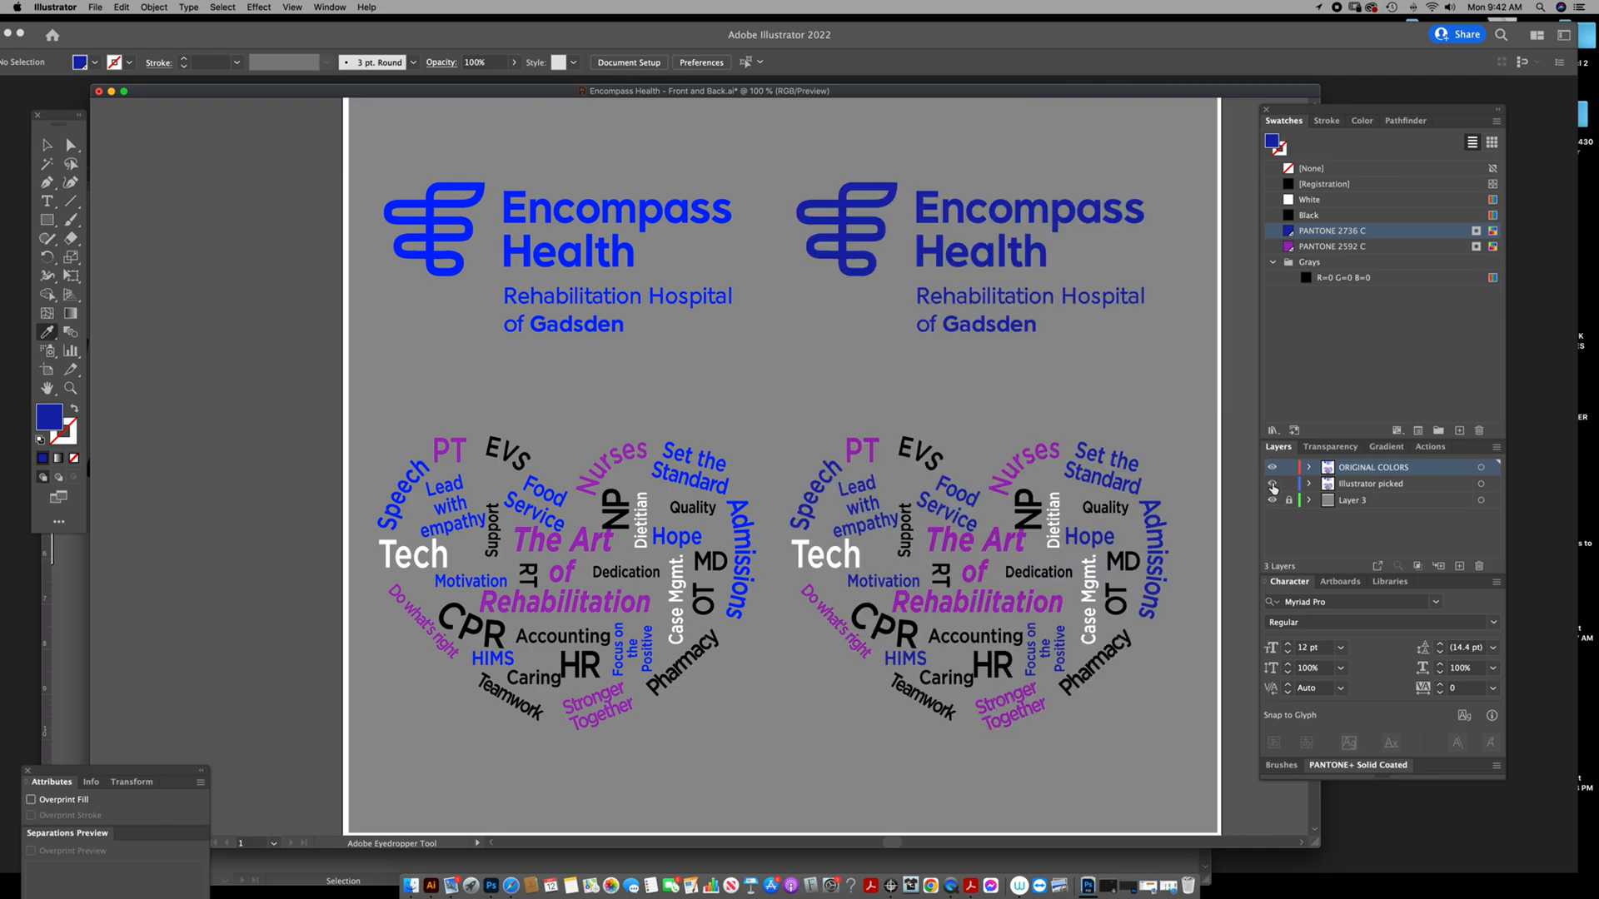
Compare the blues of the original artwork and the Illustrator-picked PANTONE version side by side.
scroll(1111, 457, "right", 3)
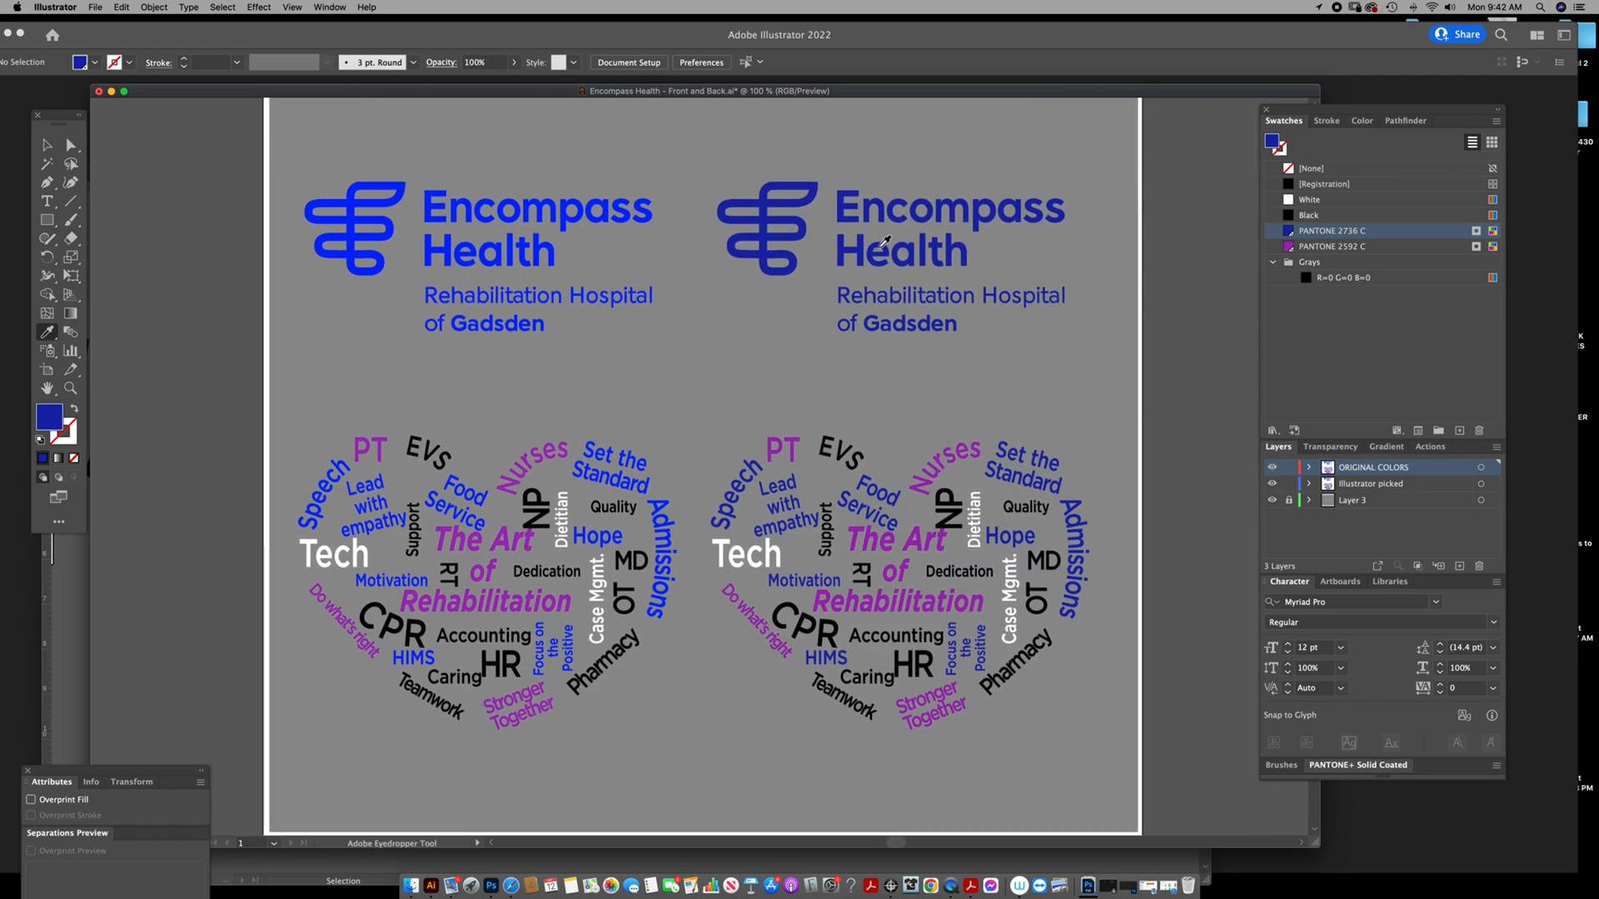
scroll(861, 417, "left", 2)
scroll(861, 417, "up", 1)
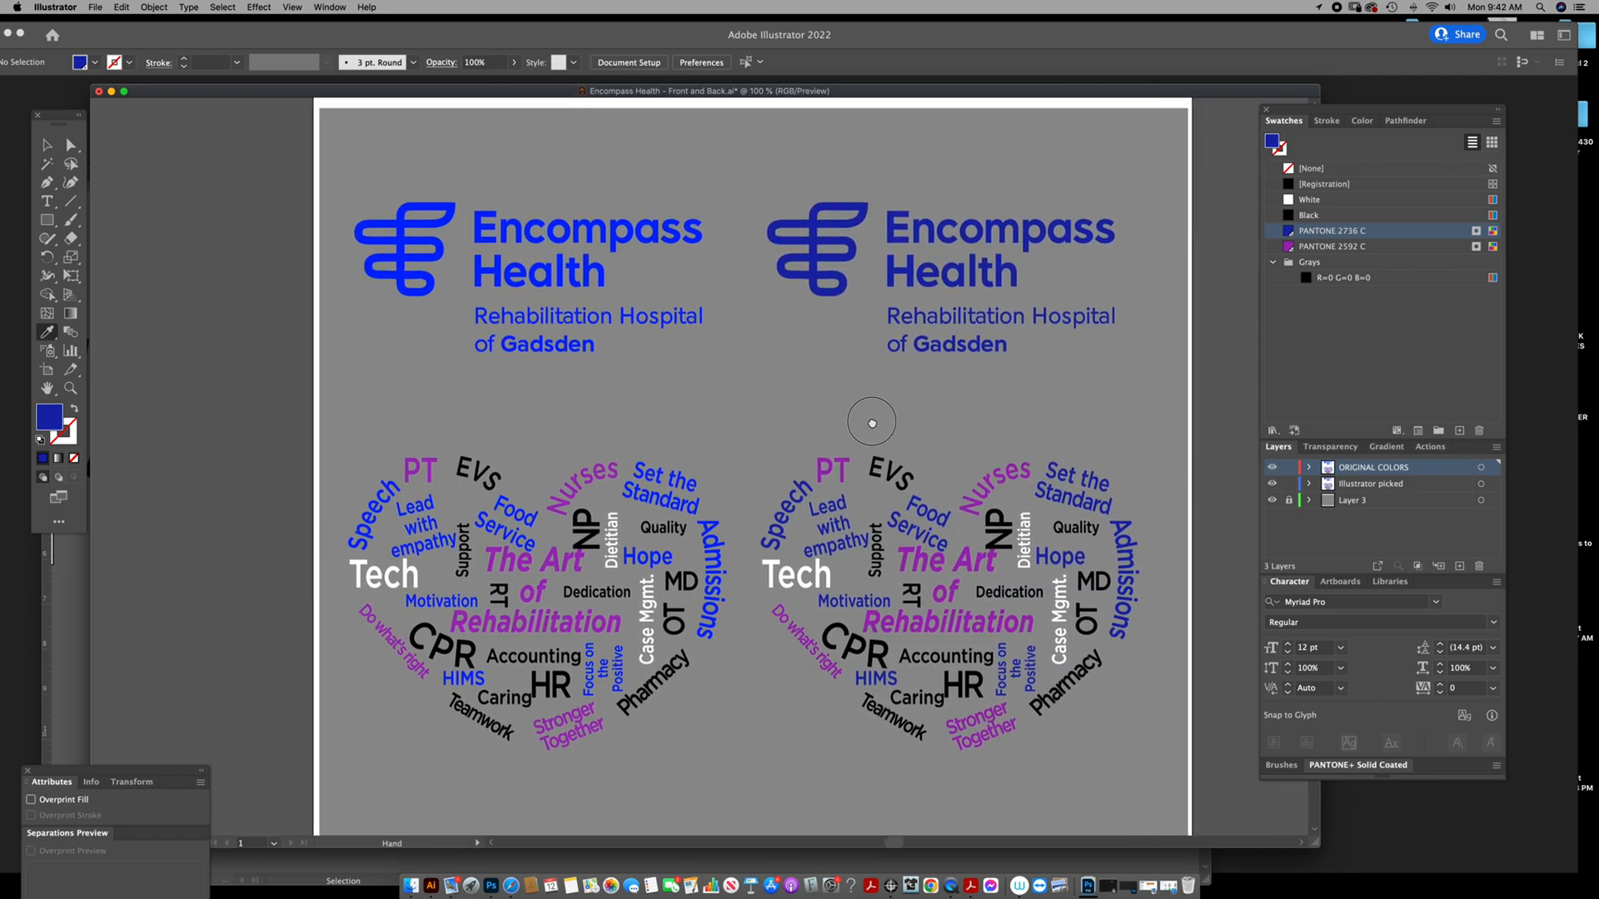
key("super")
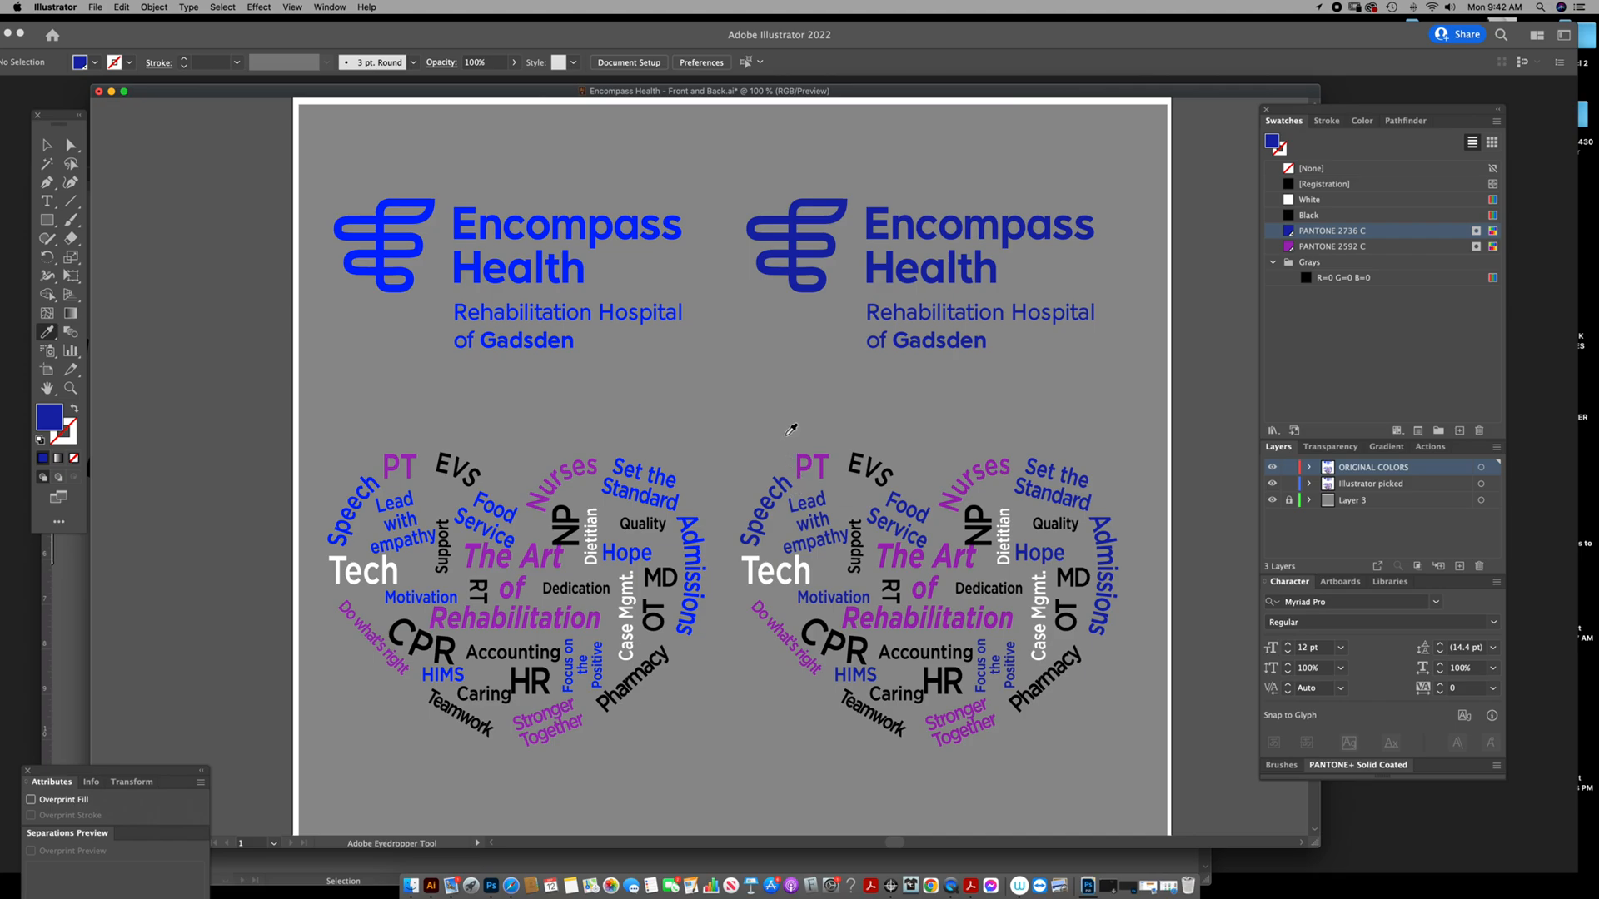
key("super")
left_click_drag(806, 282, 789, 294)
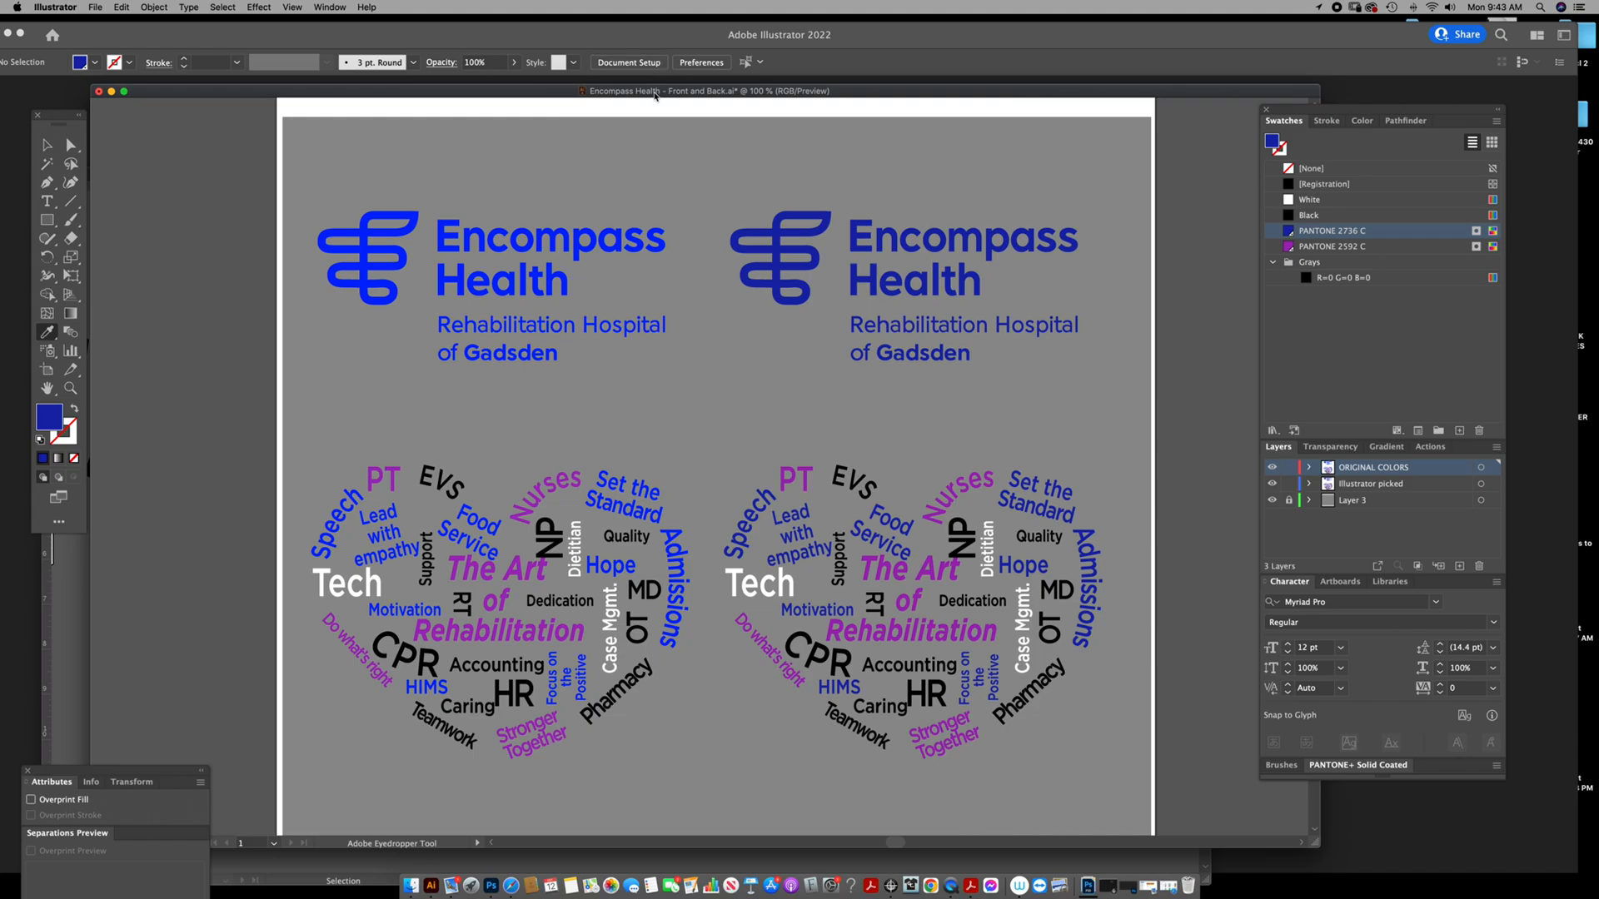
left_click_drag(655, 95, 657, 87)
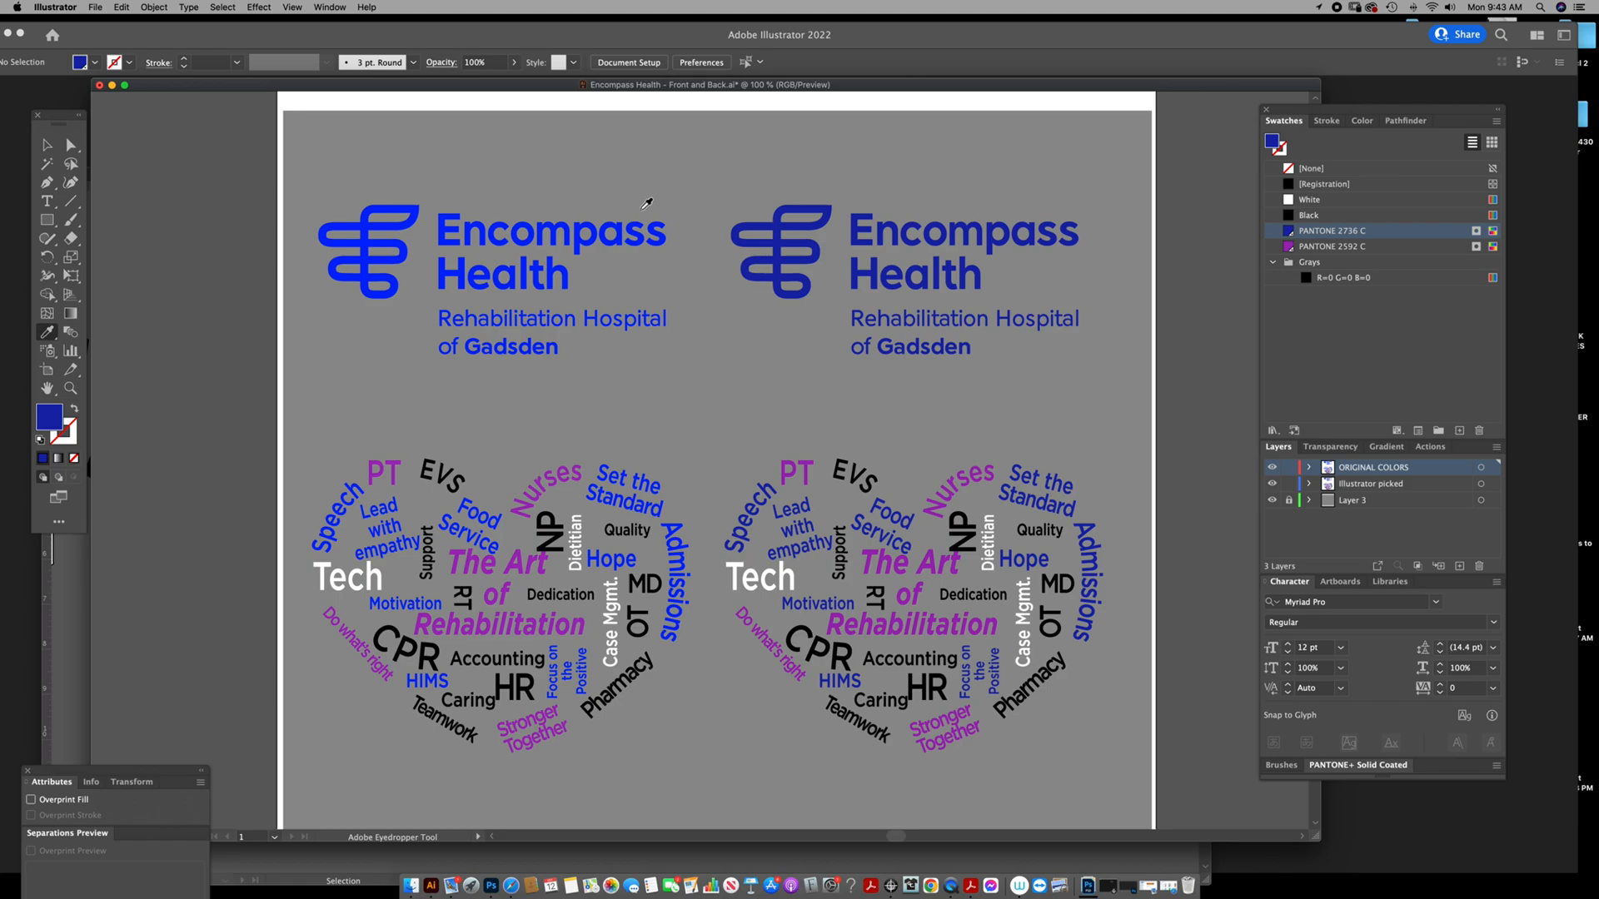
Select all artwork sharing the fill color of the letter p in the original bright blue Encompass logo.
left_click(48, 145)
left_click(598, 262)
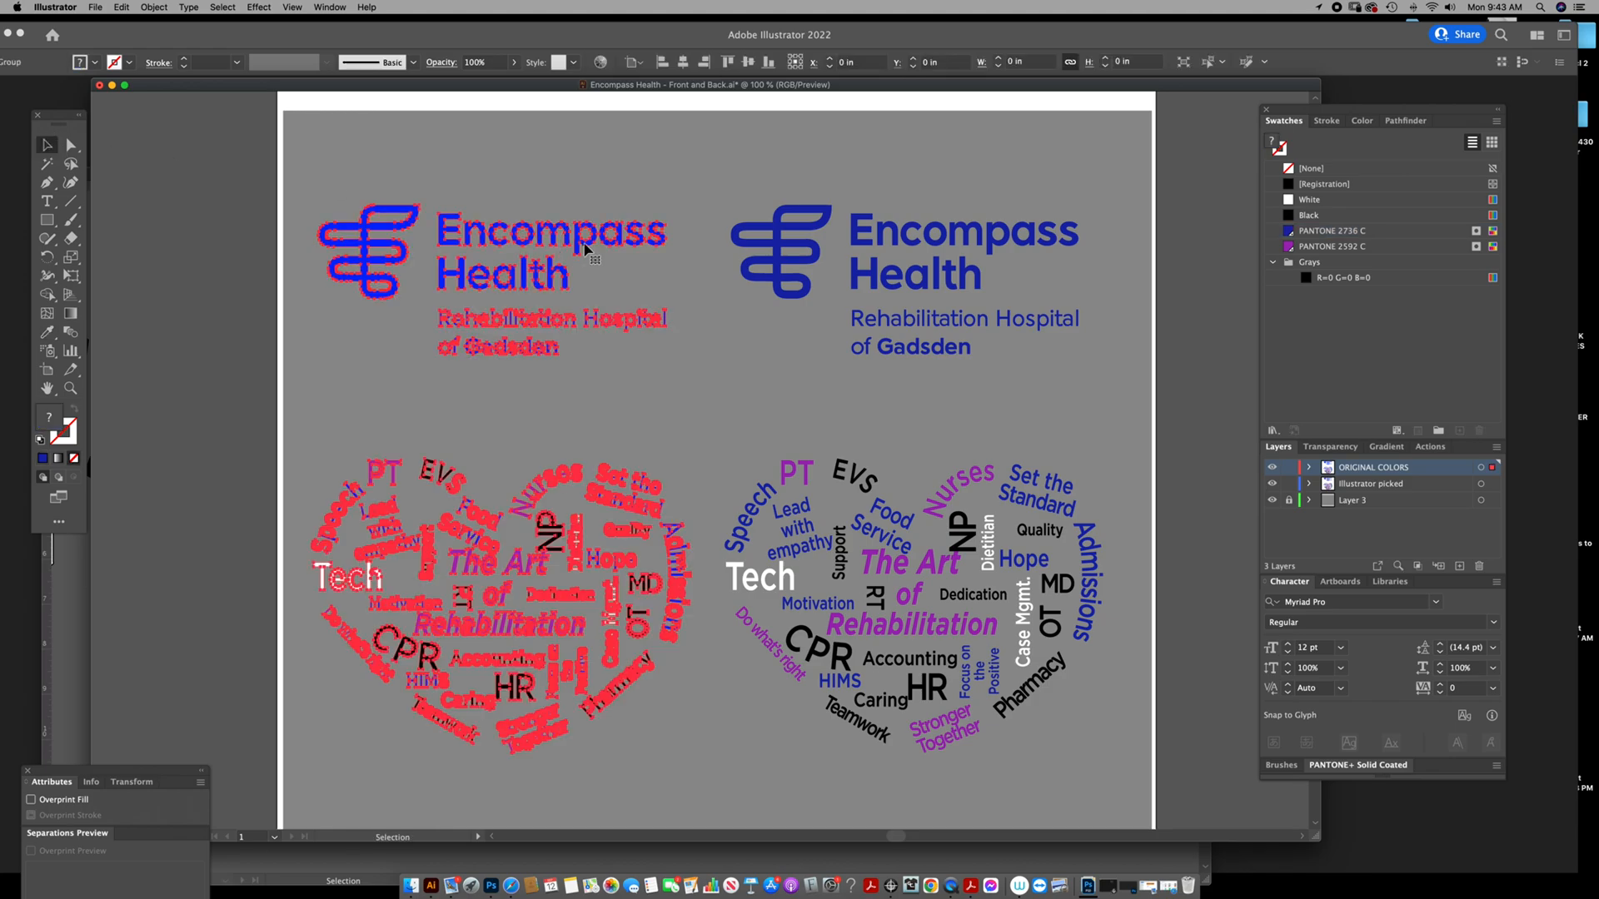
left_click(584, 231)
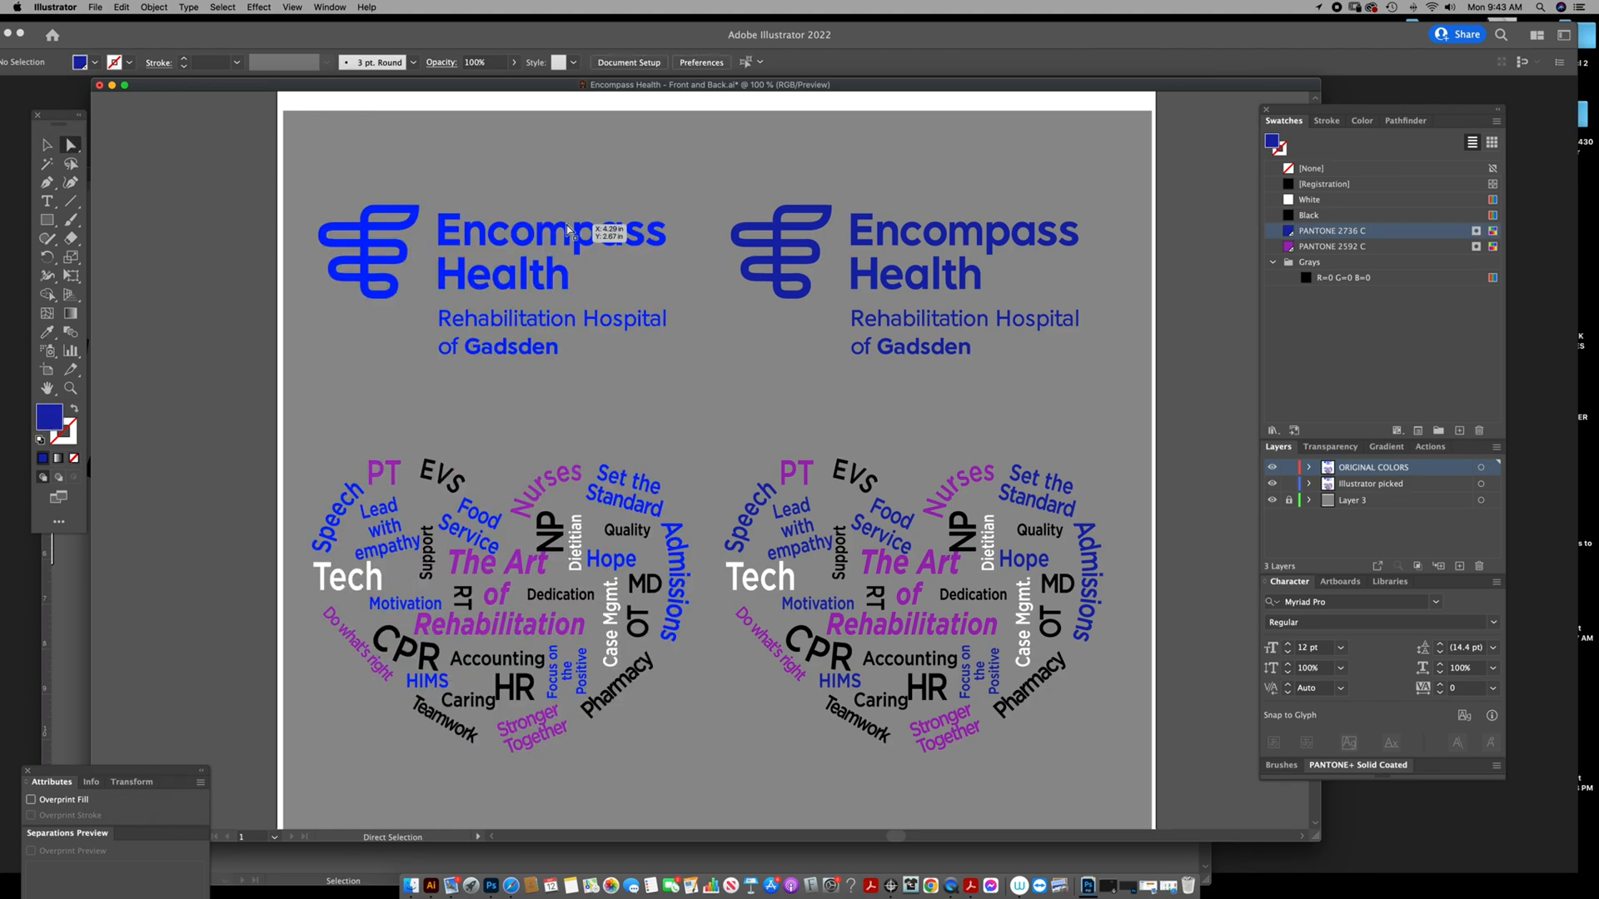
left_click(227, 8)
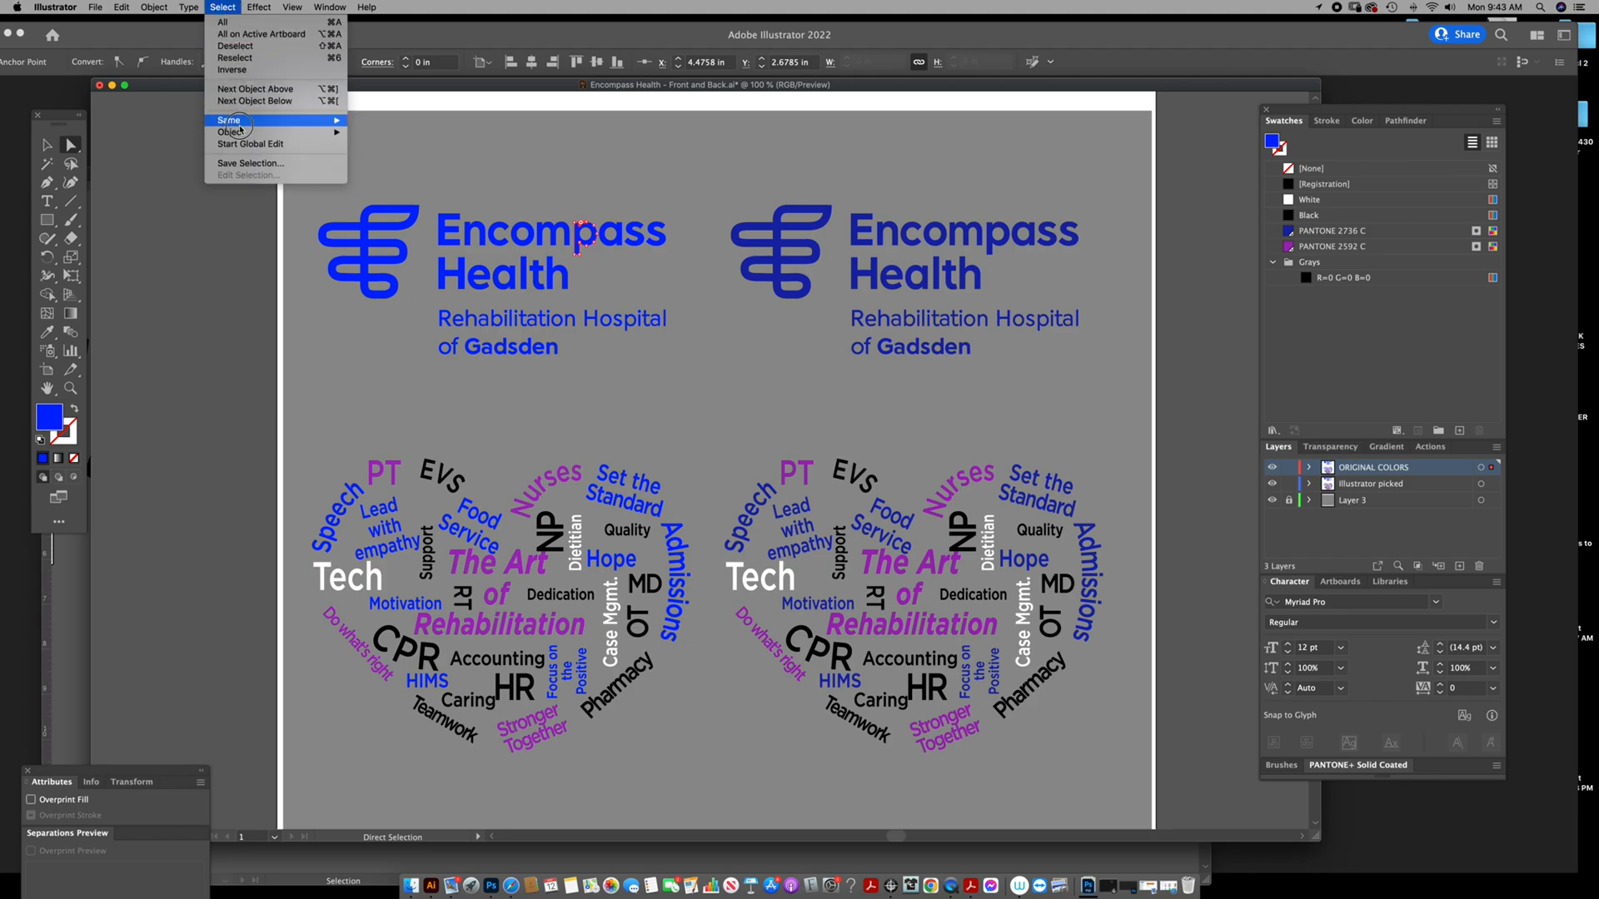
mouse_move(246, 122)
left_click(395, 179)
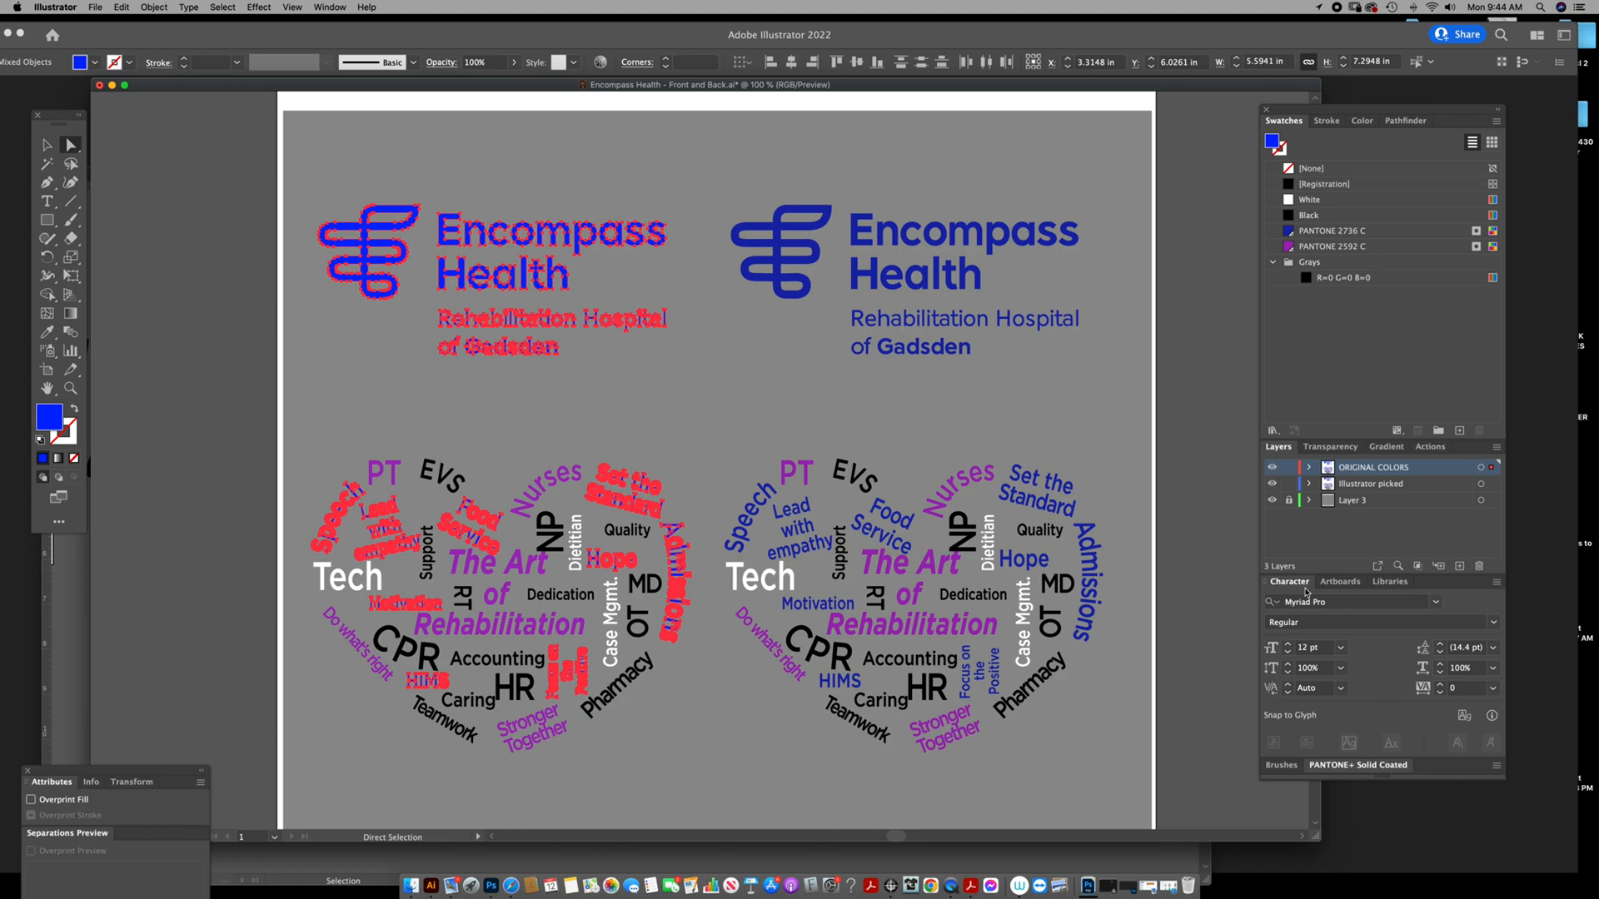
Try PANTONE 300 C from the PANTONE+ Solid Coated library on the selected blue artwork, undo the fill and deselect.
left_click(1351, 766)
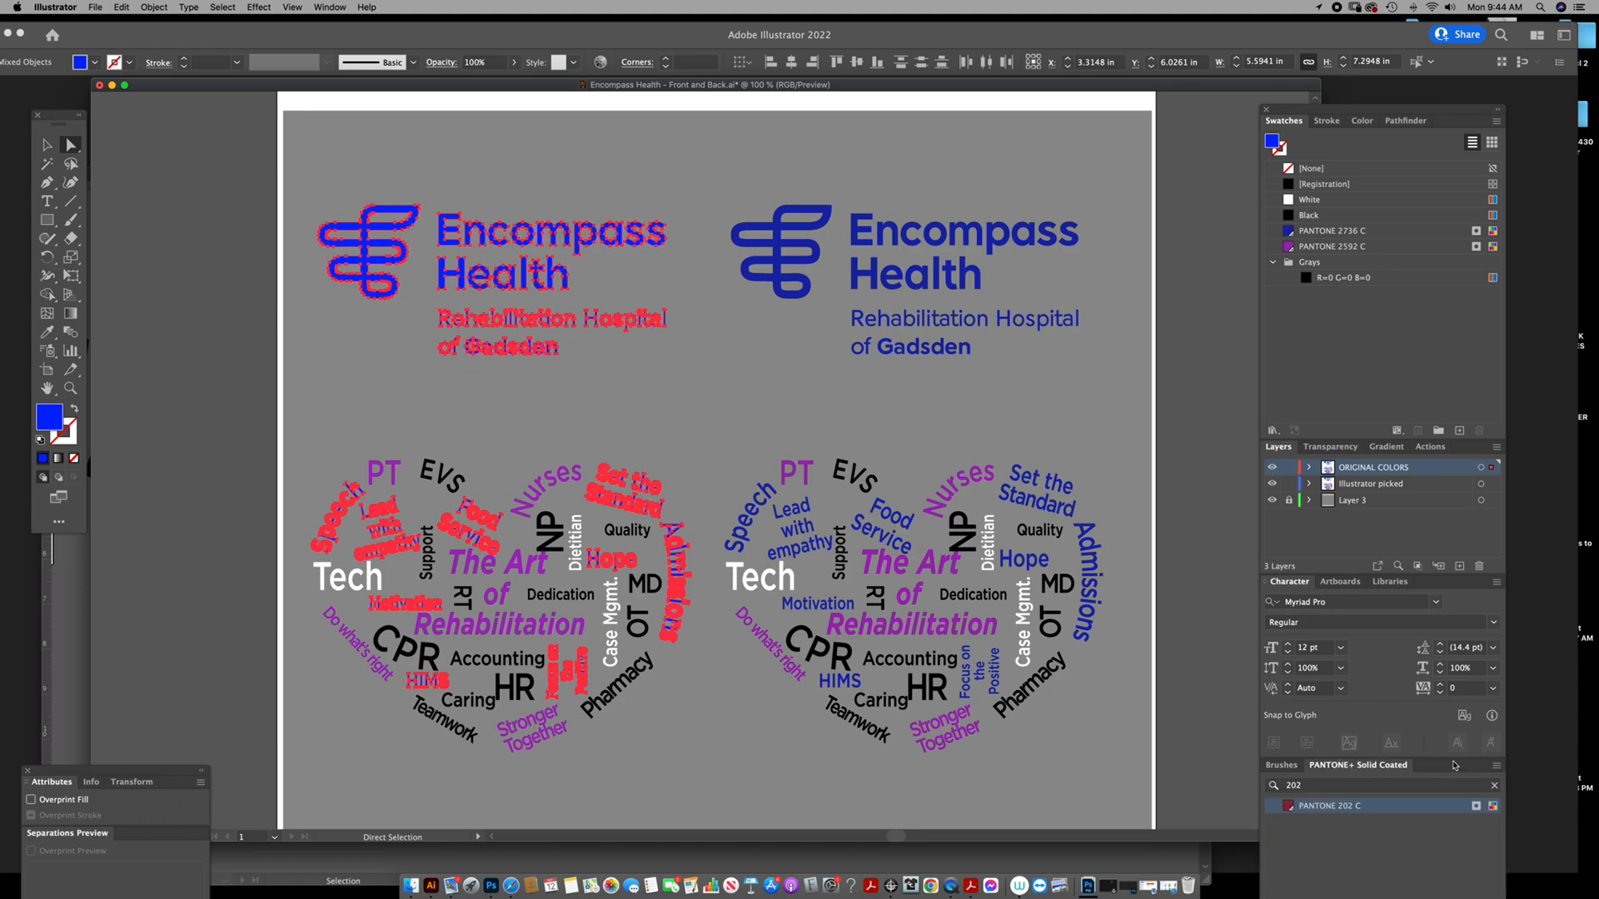
left_click(1309, 787)
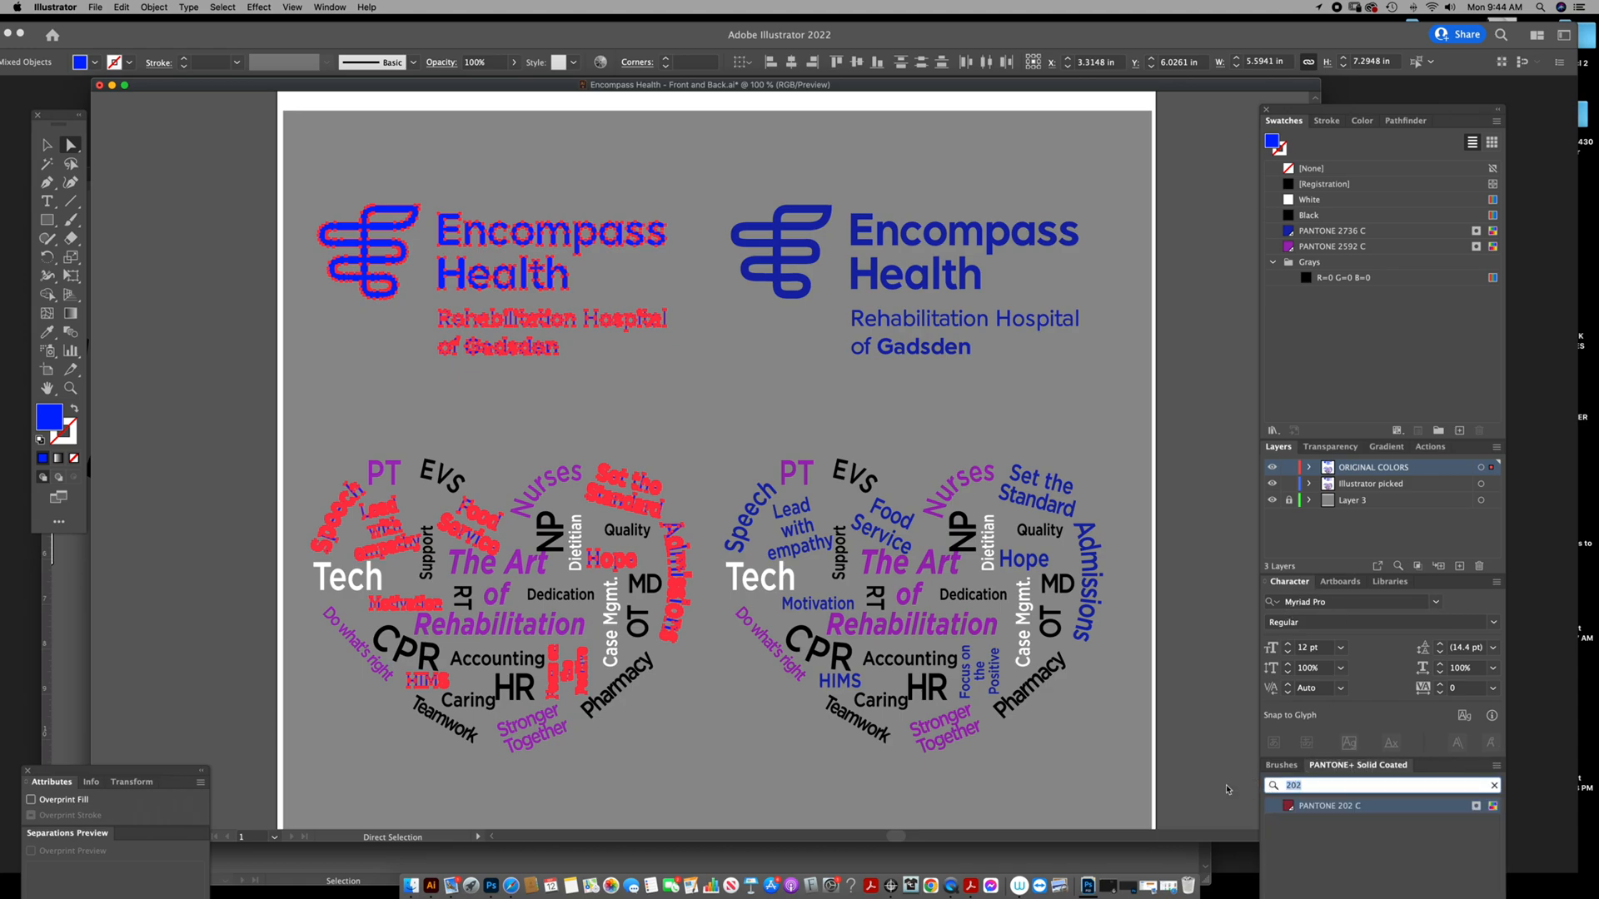
type("300")
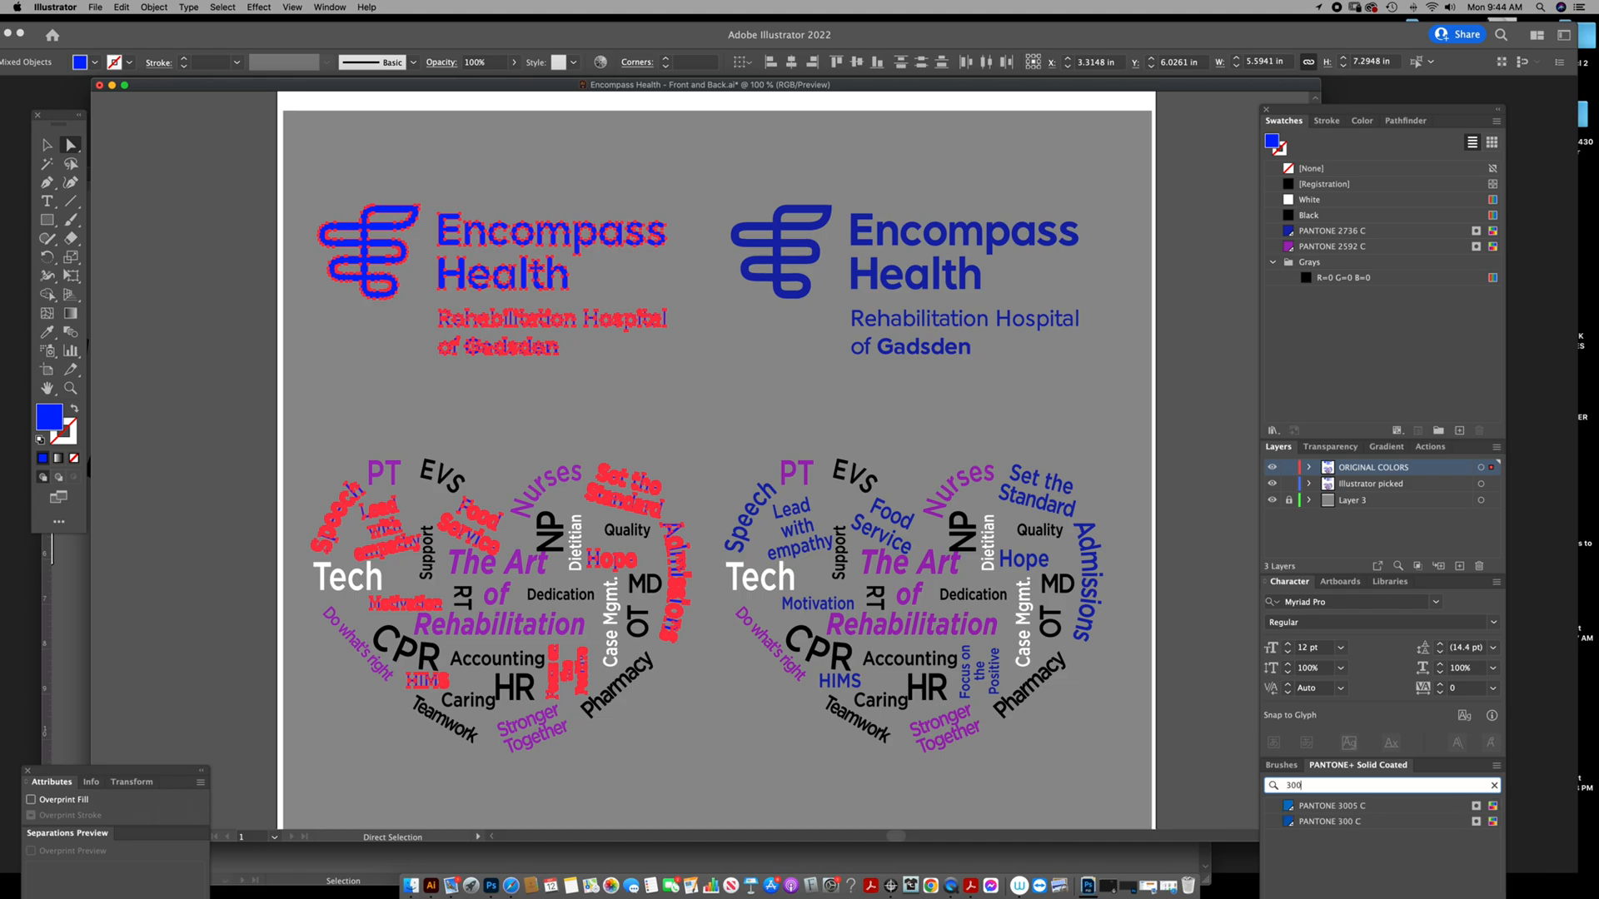
left_click(1289, 821)
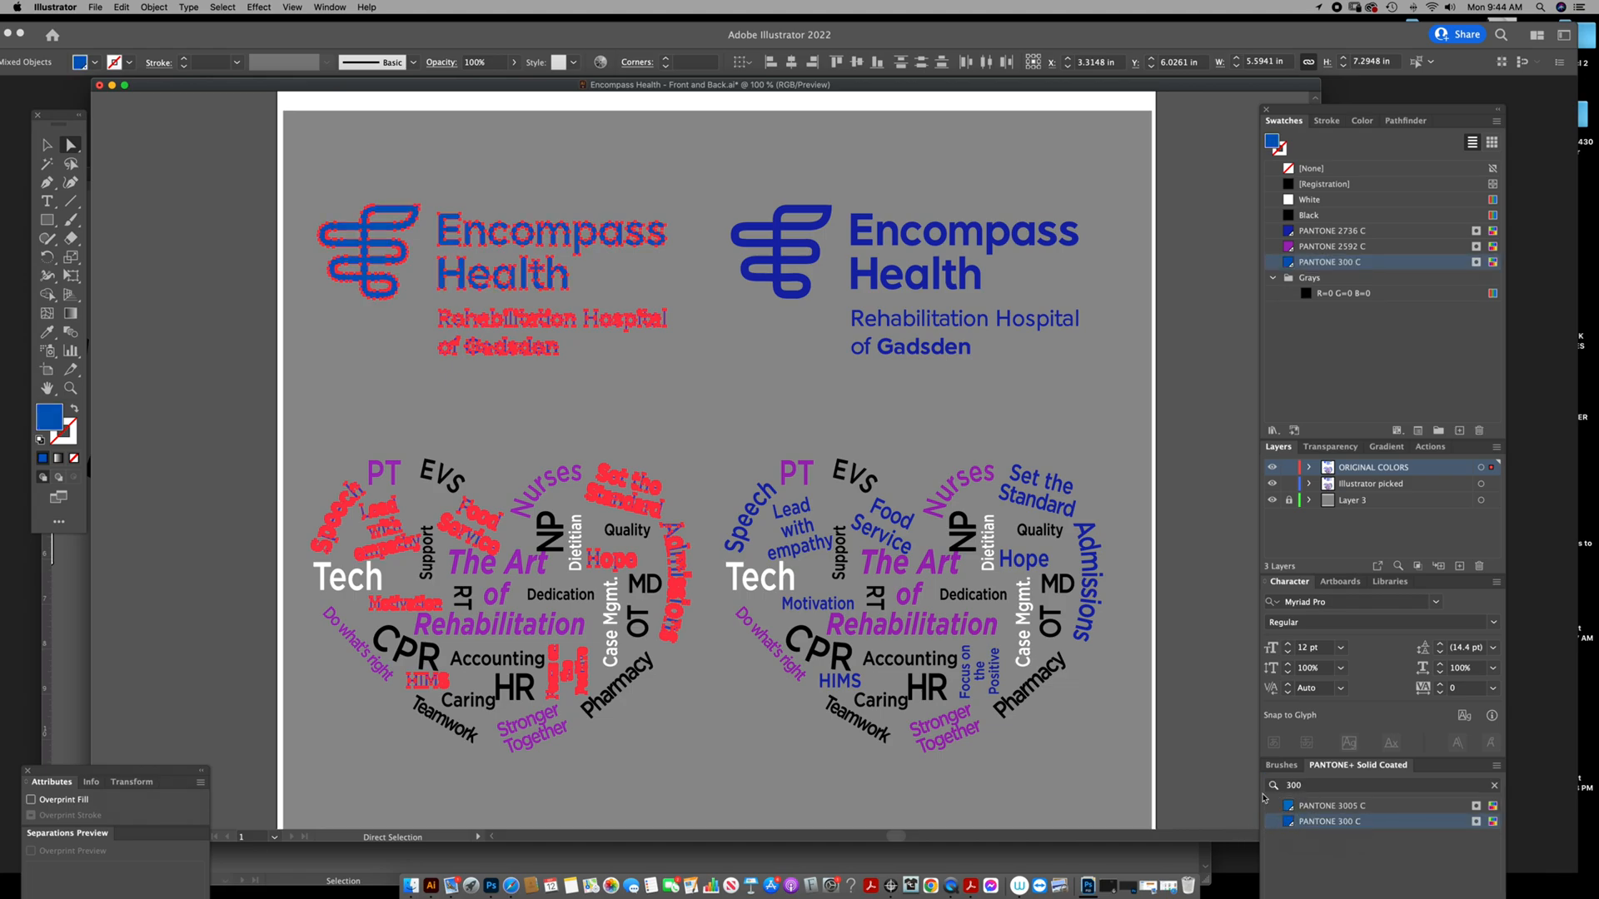
left_click(754, 380)
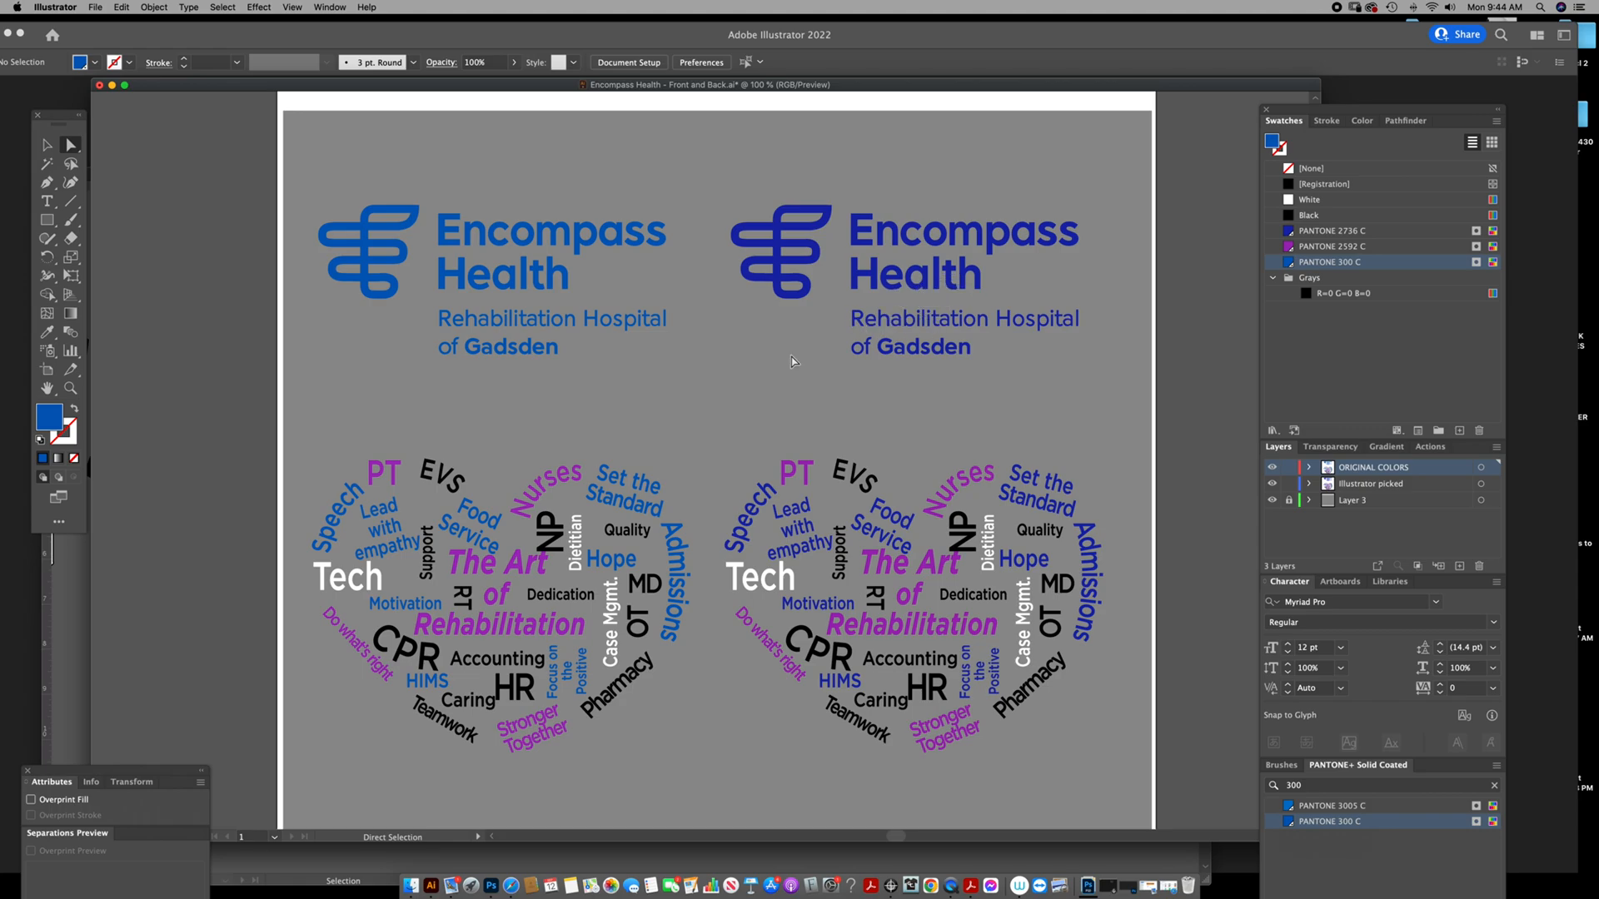
scroll(668, 374, "left", 1)
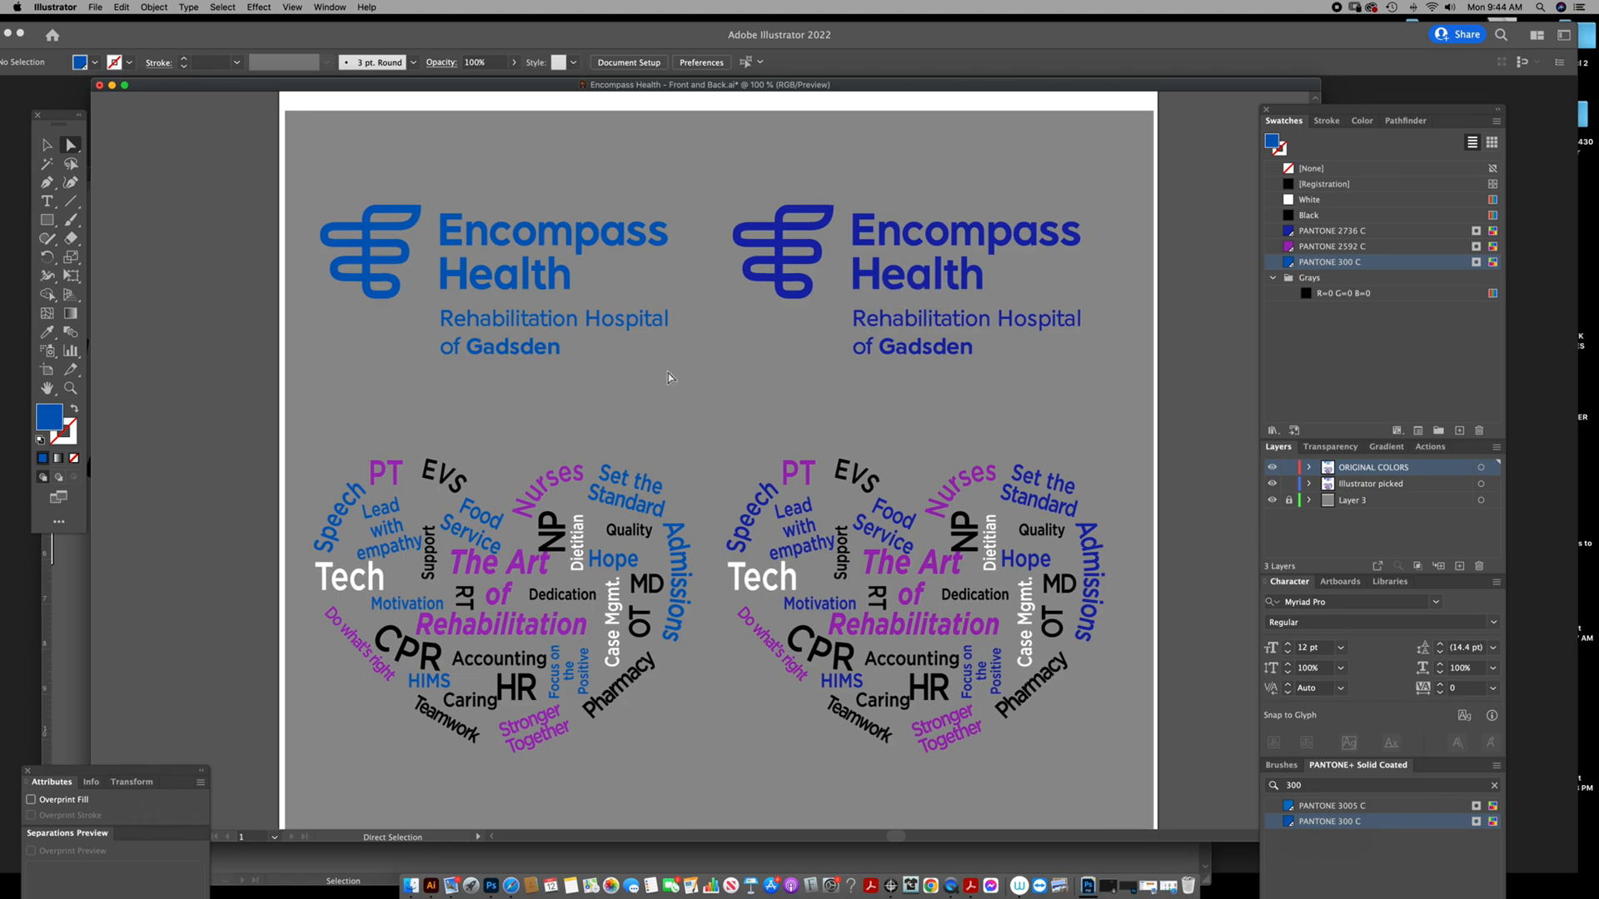
key("super+z")
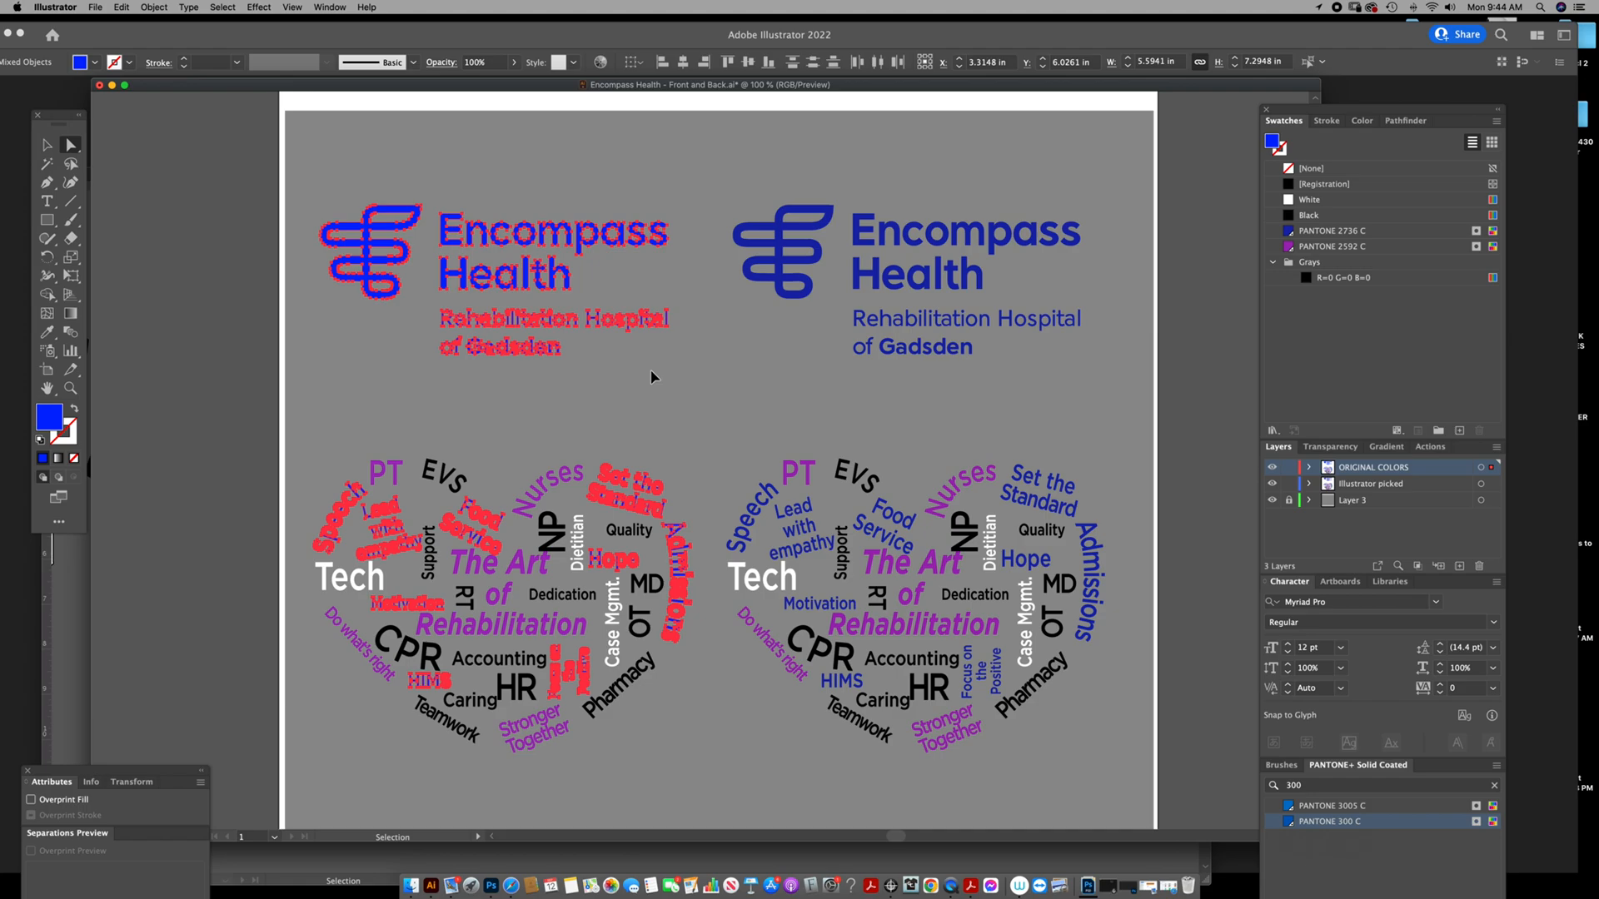
left_click(640, 357)
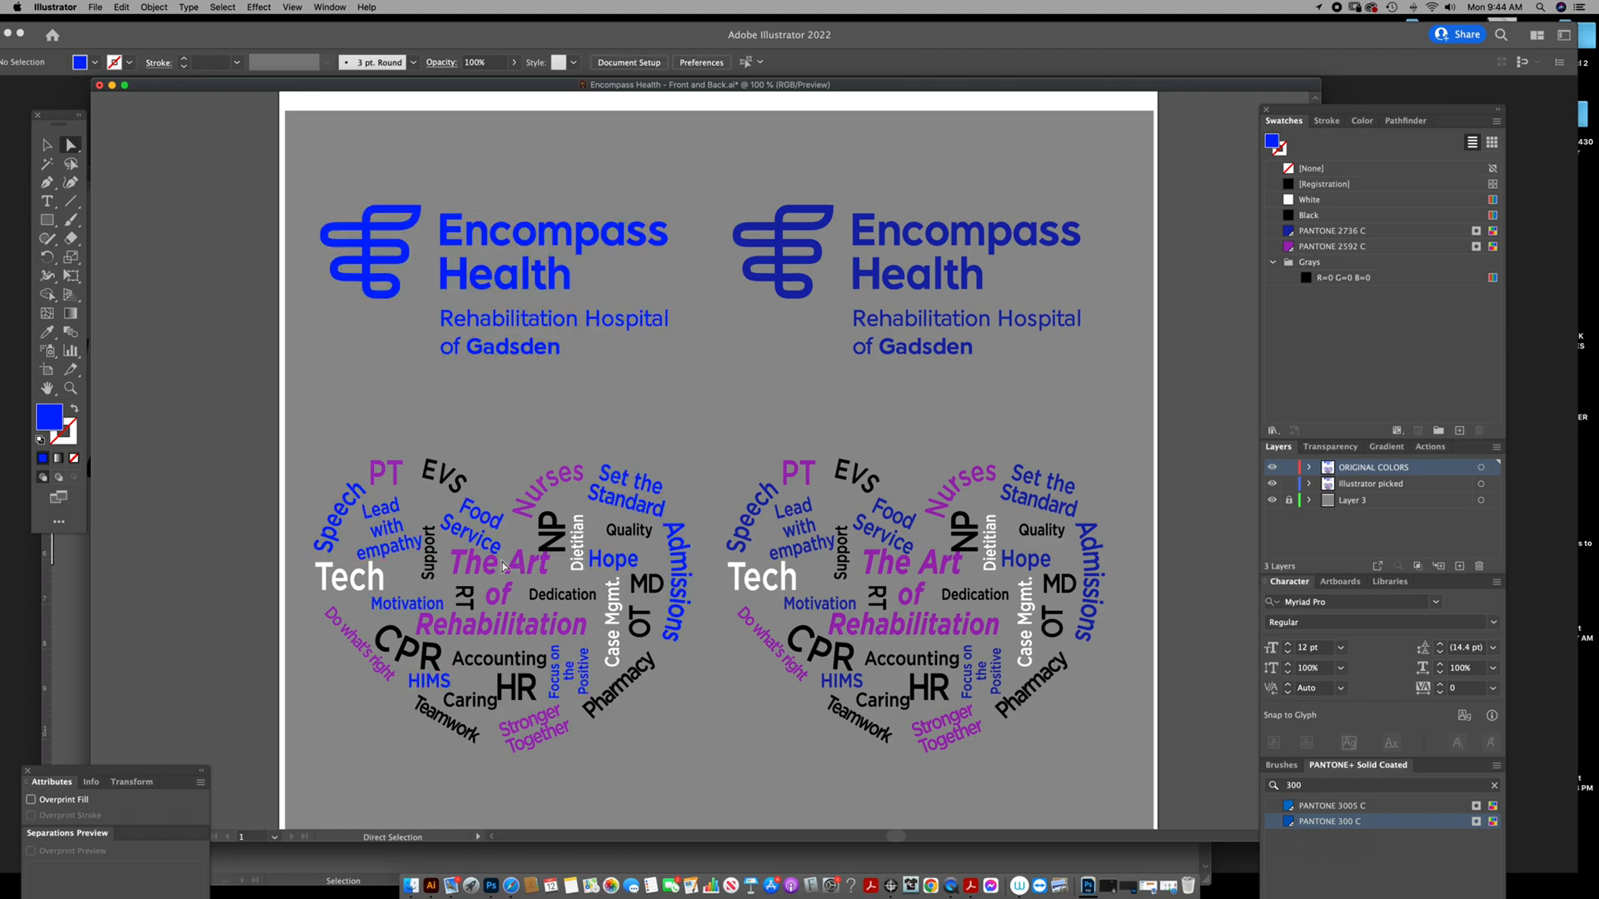
Check which color mode the document uses.
left_click(96, 8)
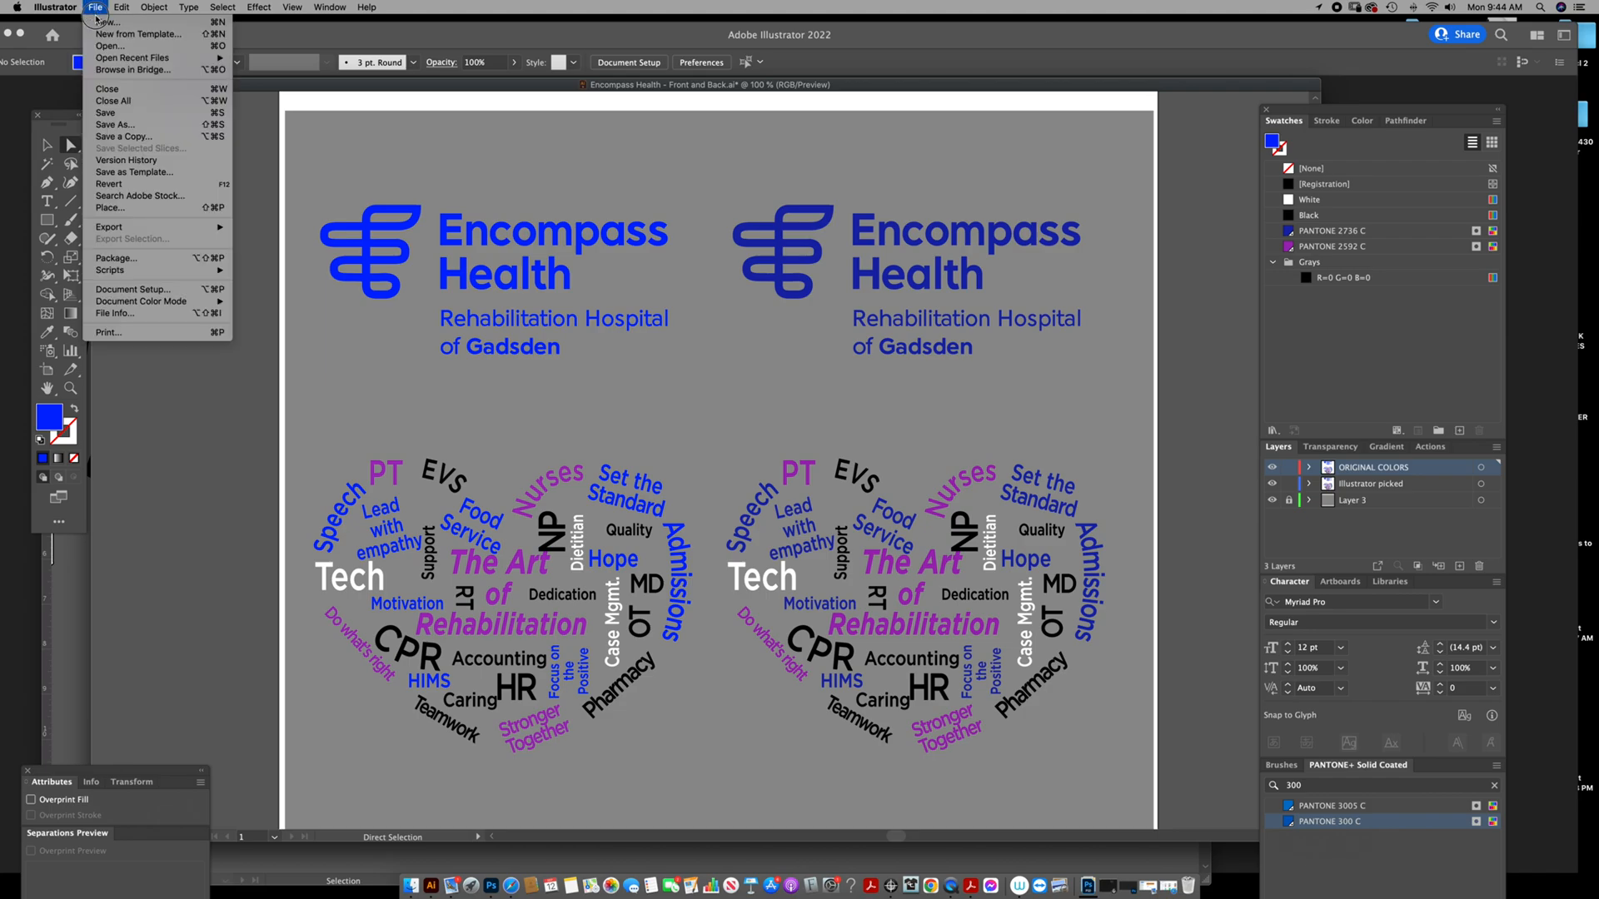
mouse_move(115, 304)
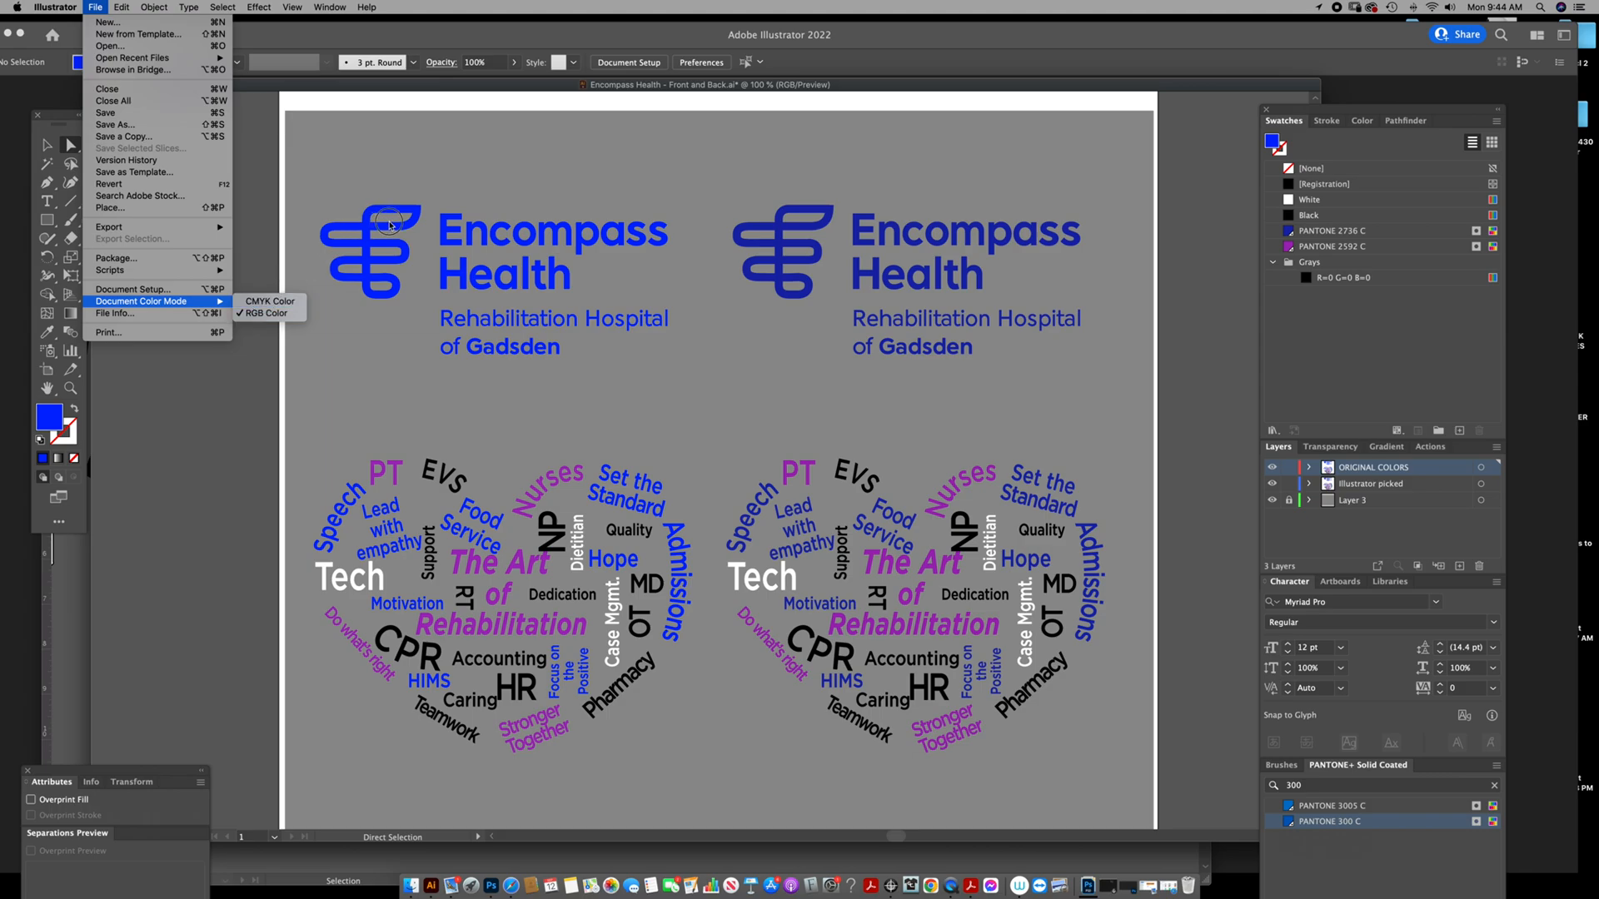
left_click(475, 183)
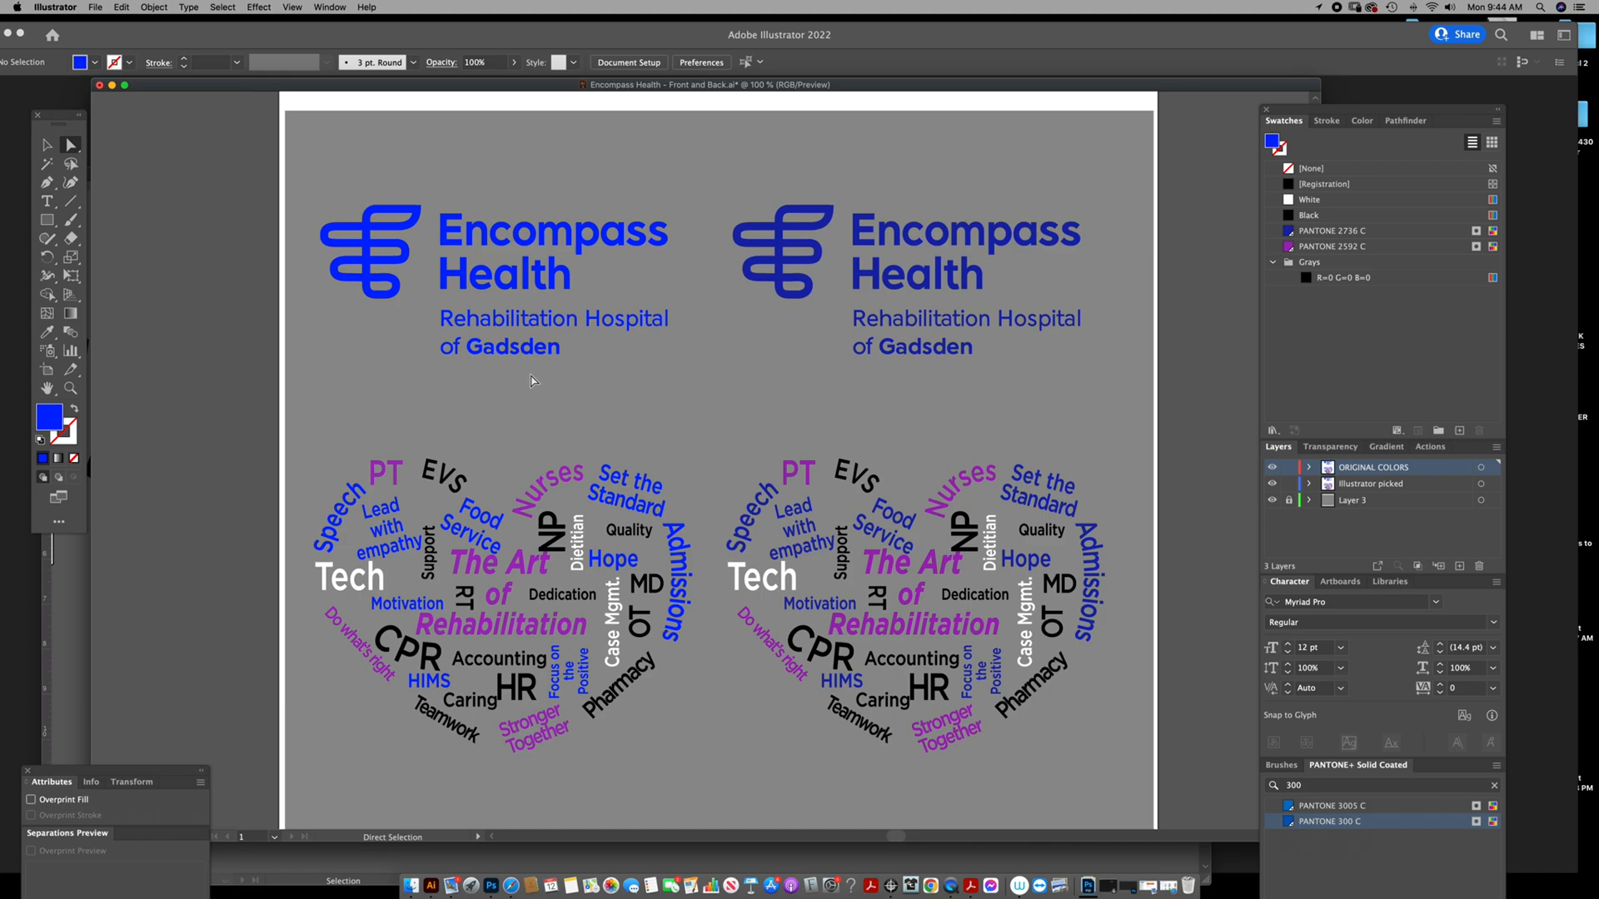
Try converting the document to CMYK color mode and undo the conversion.
left_click(108, 10)
mouse_move(151, 280)
left_click(278, 307)
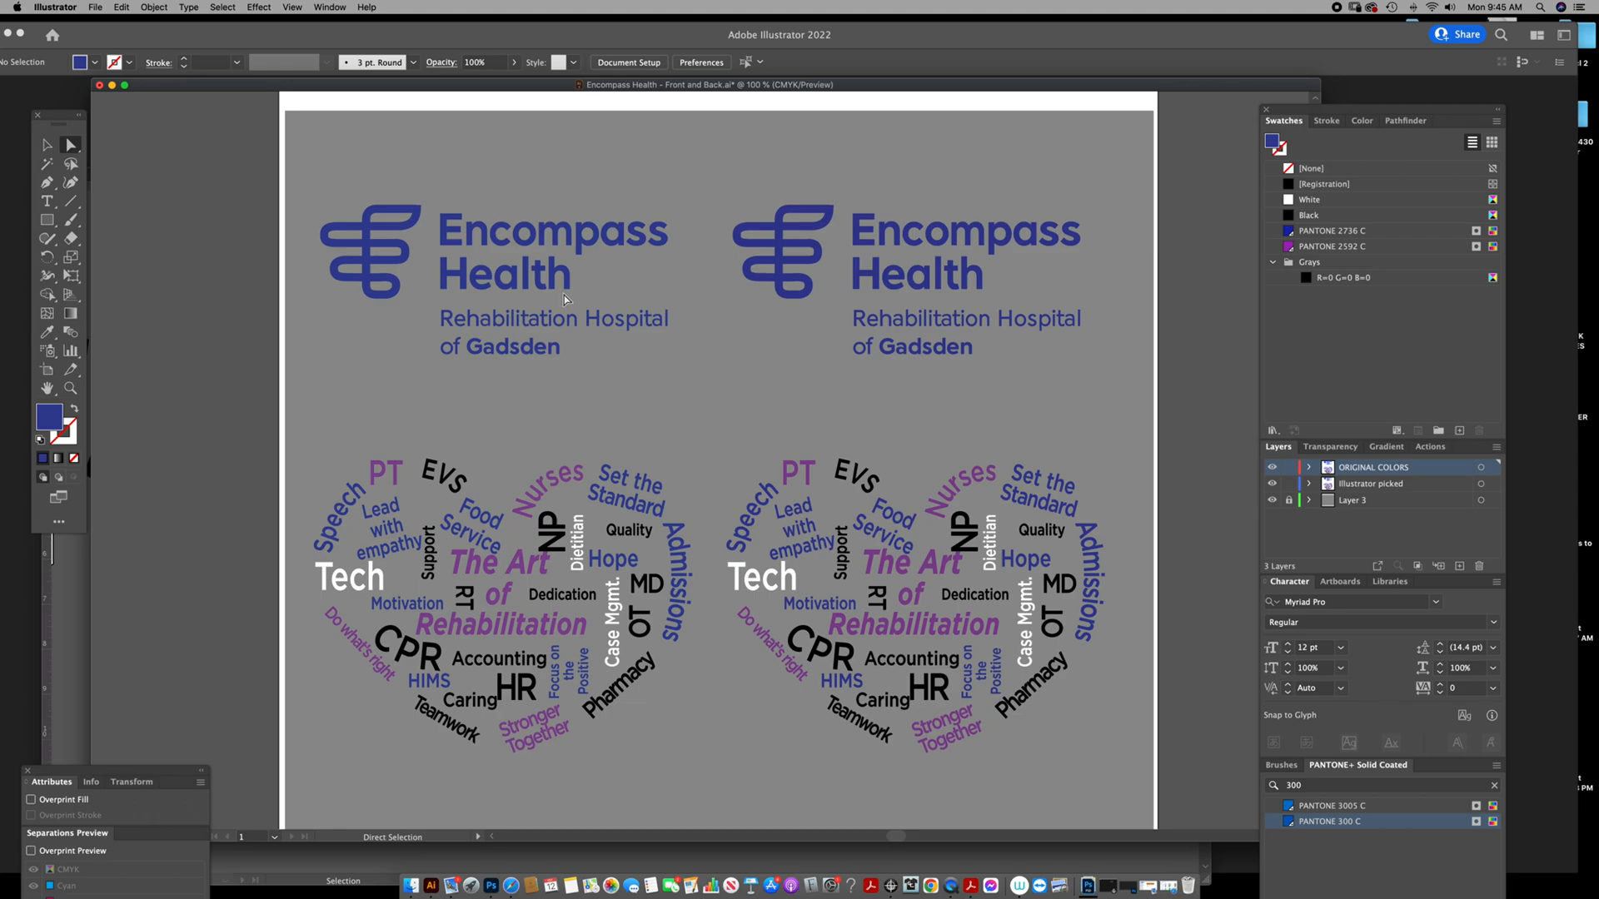
key("super+z")
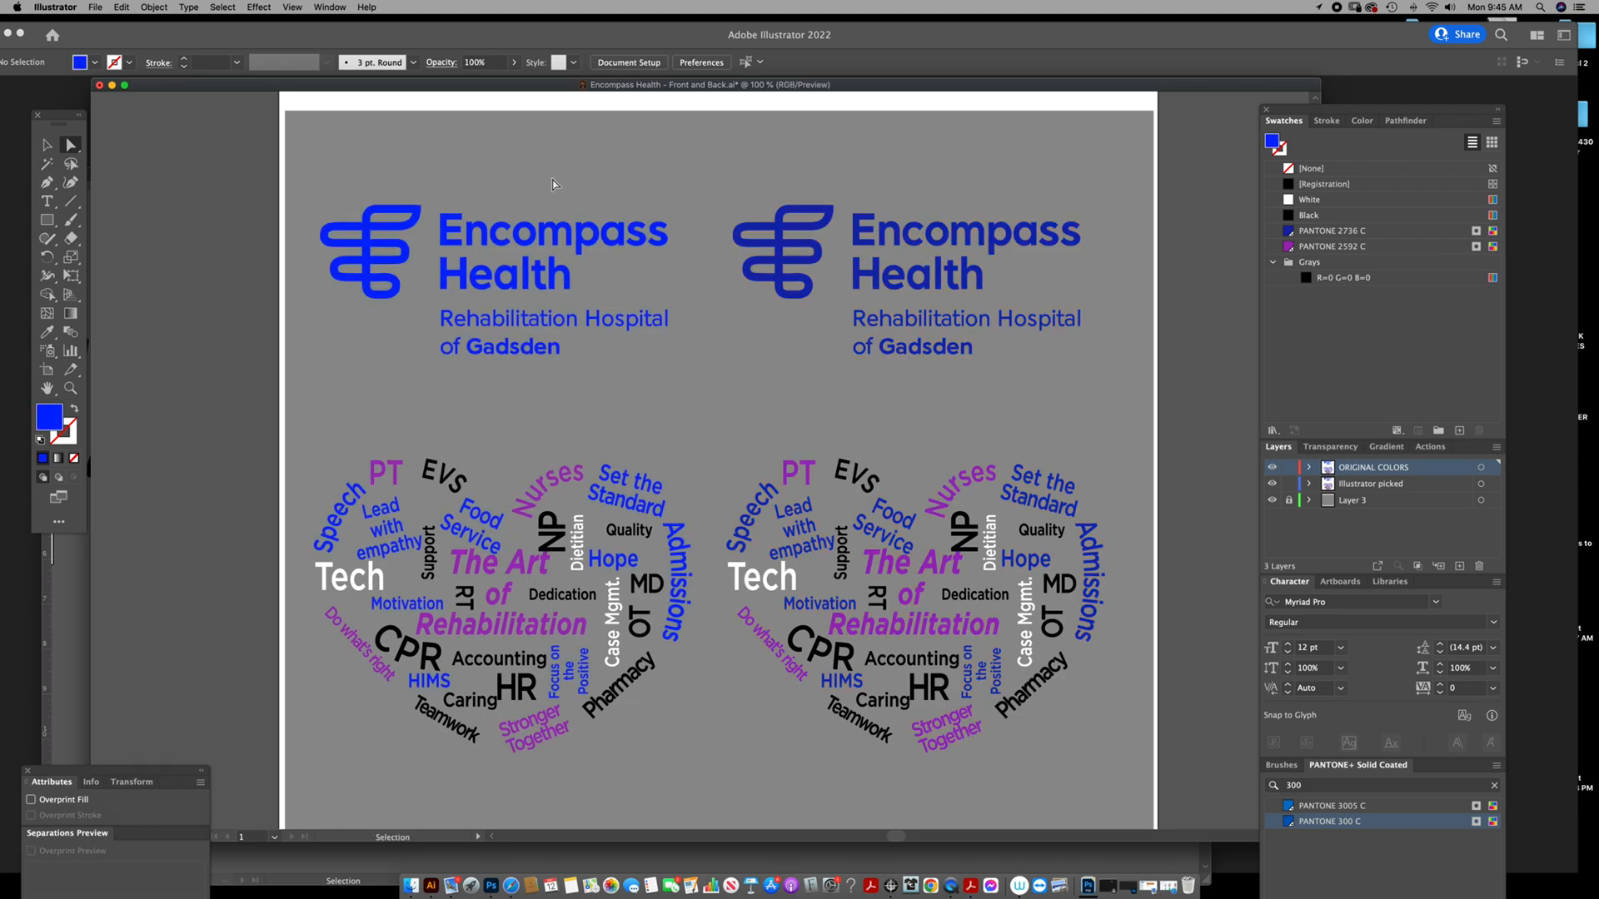
key("a")
left_click_drag(536, 316, 599, 315)
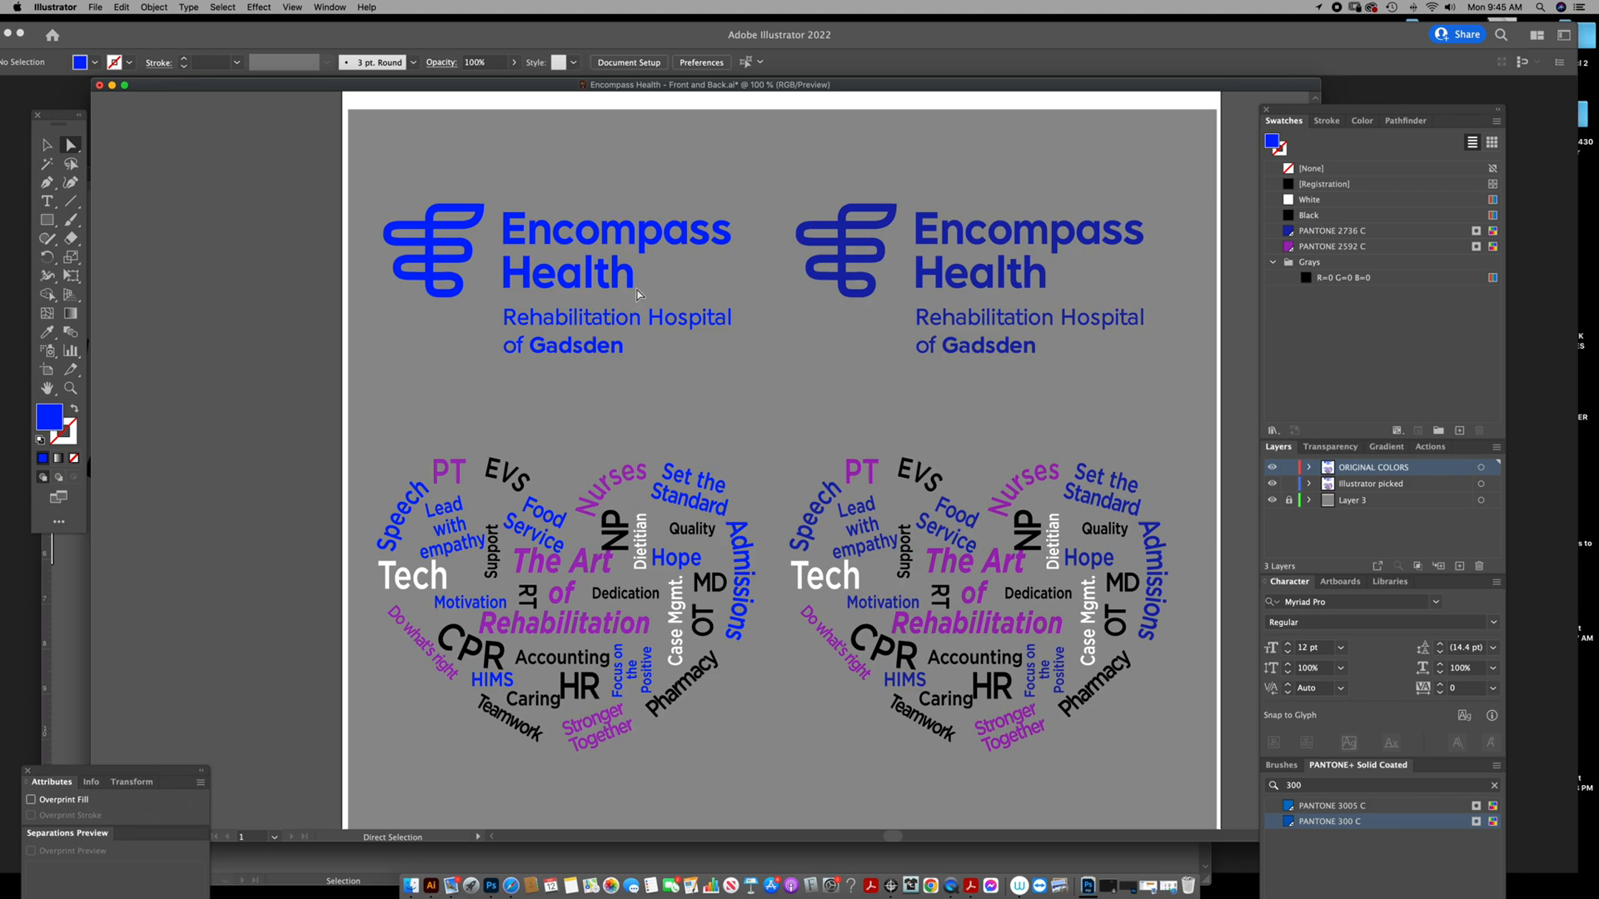
left_click(1319, 8)
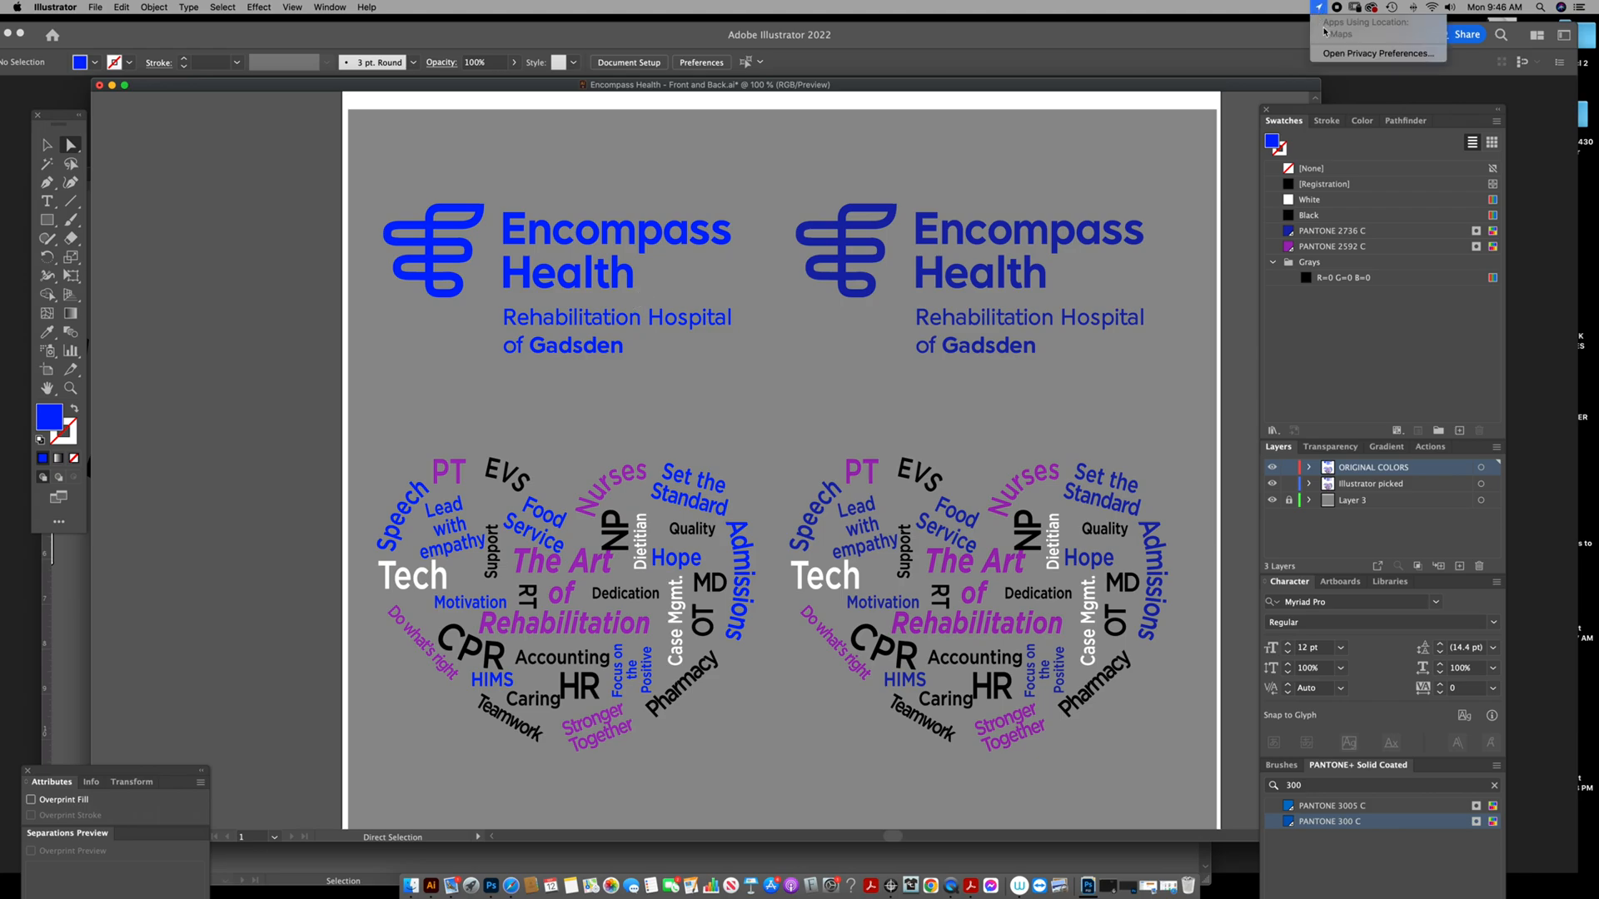